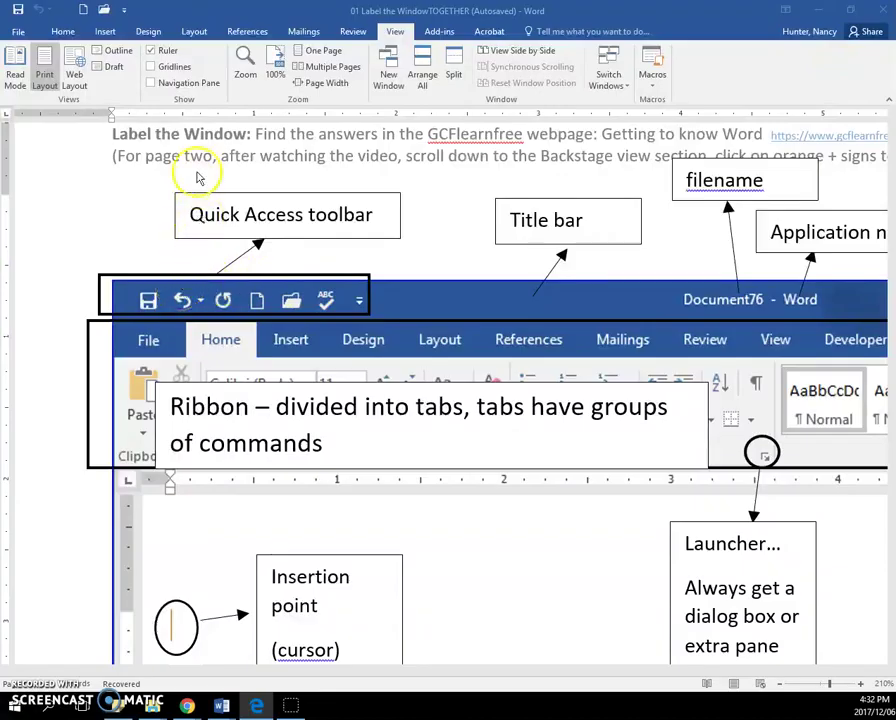
- Tick Open in the Customize Quick Access Toolbar list so it appears as a shortcut
left_click(124, 11)
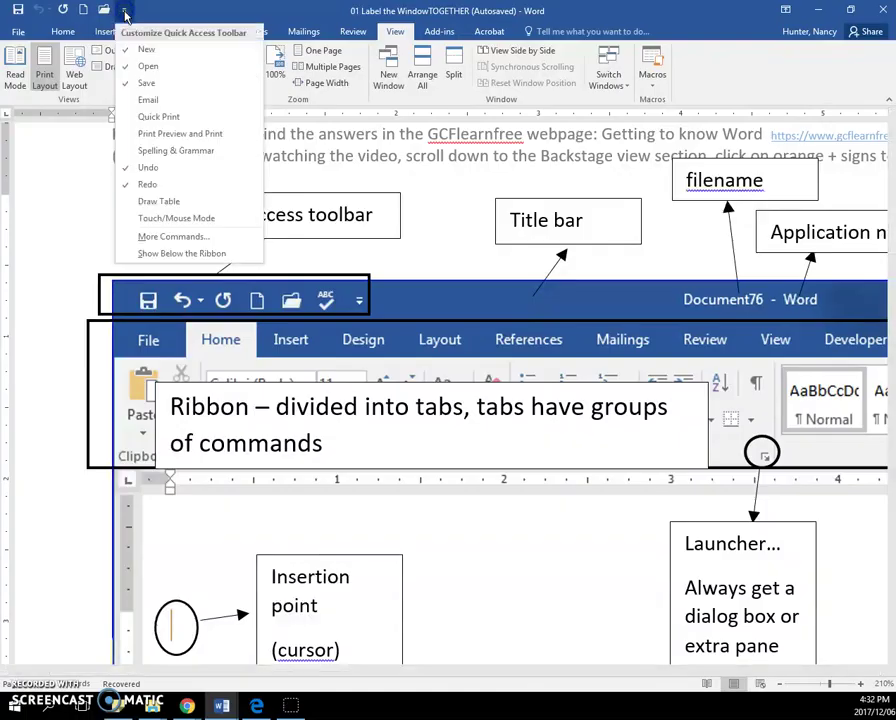
left_click(136, 67)
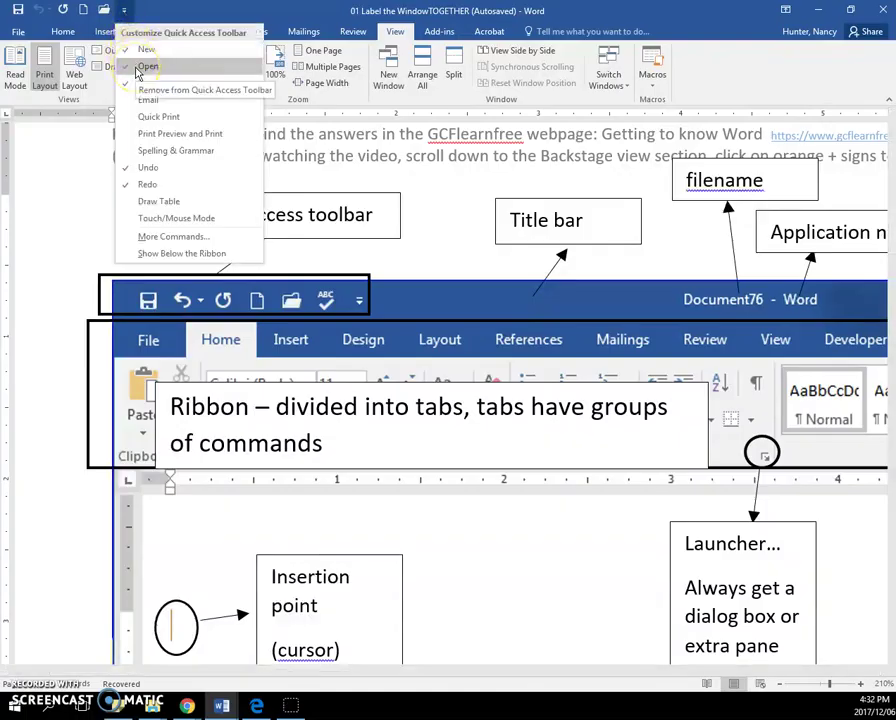
left_click(137, 13)
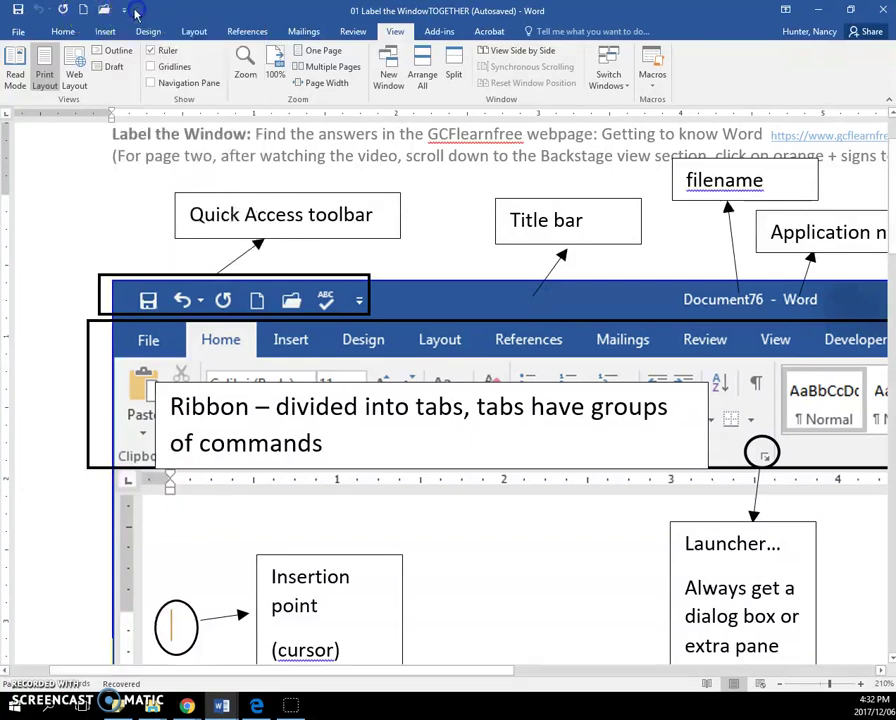
left_click(83, 9)
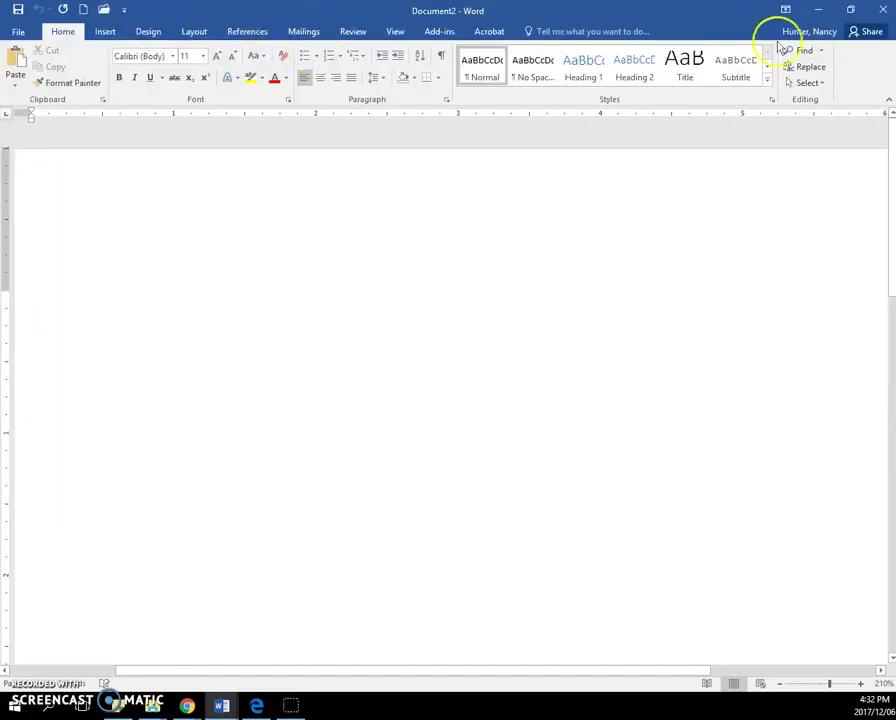
left_click(879, 12)
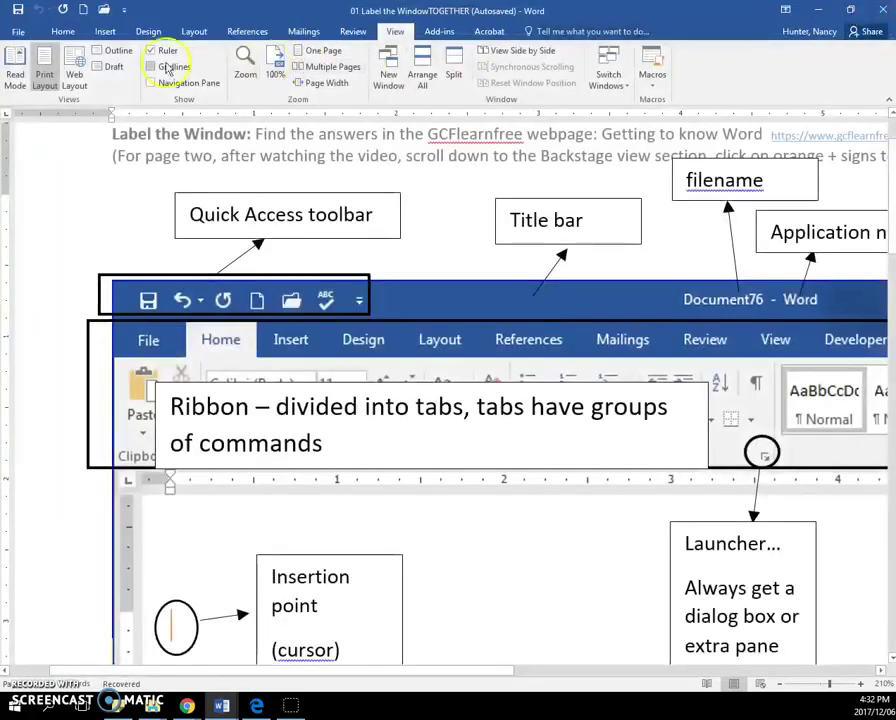
left_click(22, 35)
left_click(24, 91)
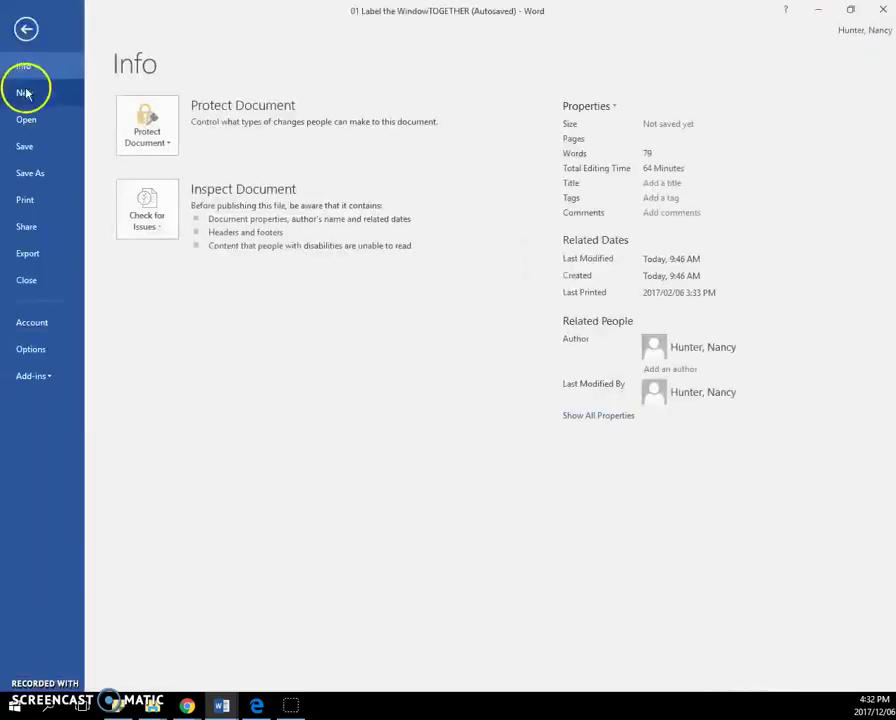
left_click(188, 193)
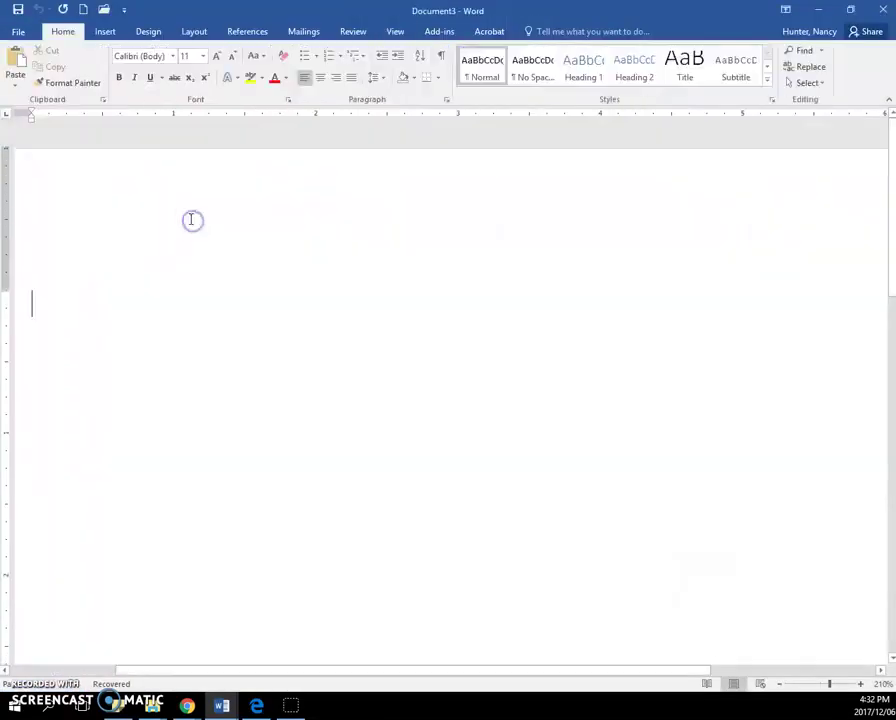
left_click(885, 12)
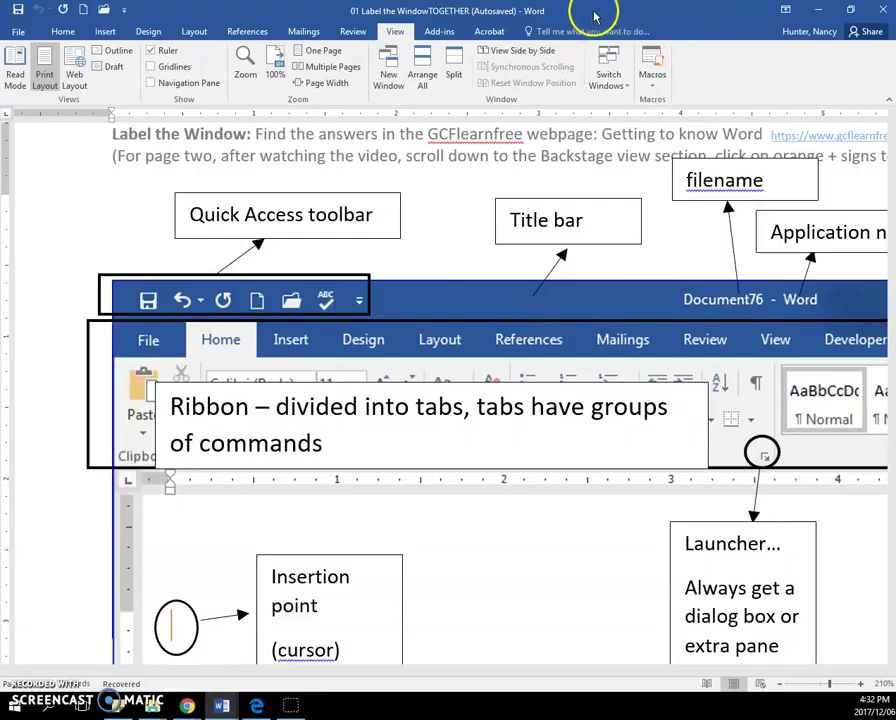
- Restore the window down, maximize it again, and scroll right to the window-control labels
left_click_drag(593, 14, 555, 121)
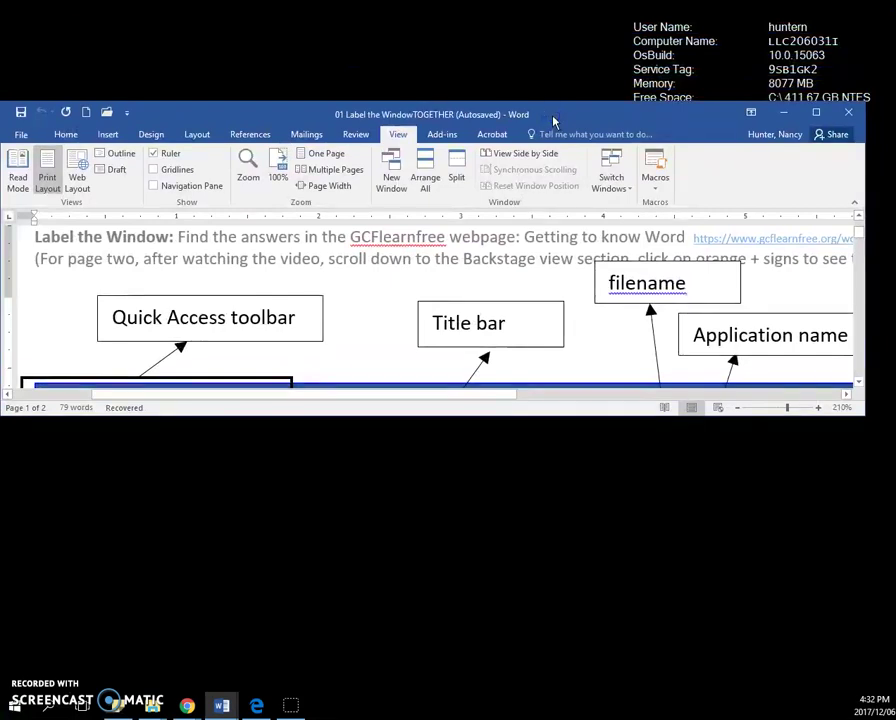
left_click_drag(480, 398, 822, 400)
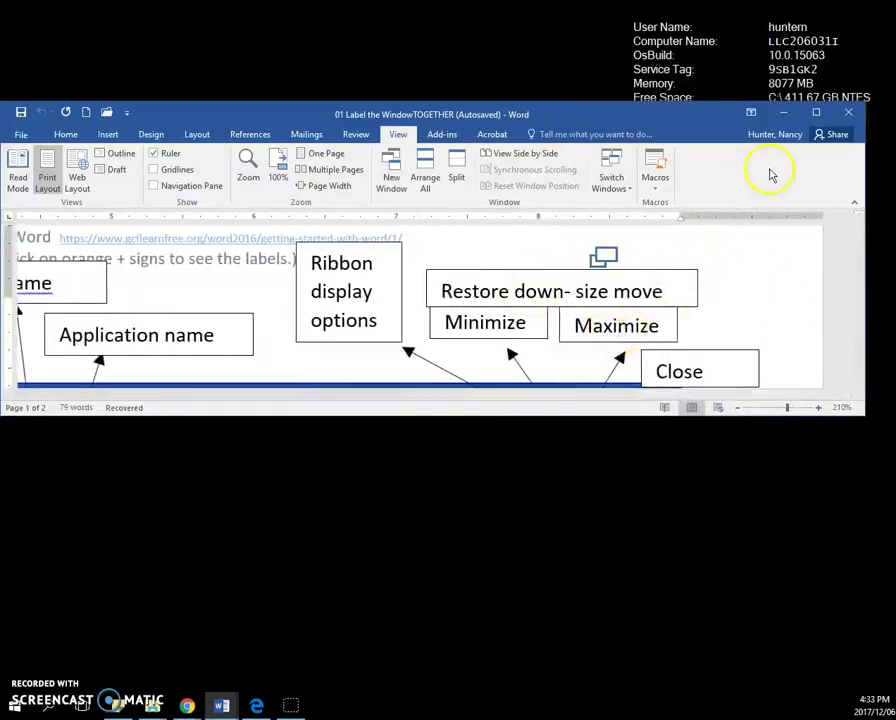
left_click(815, 116)
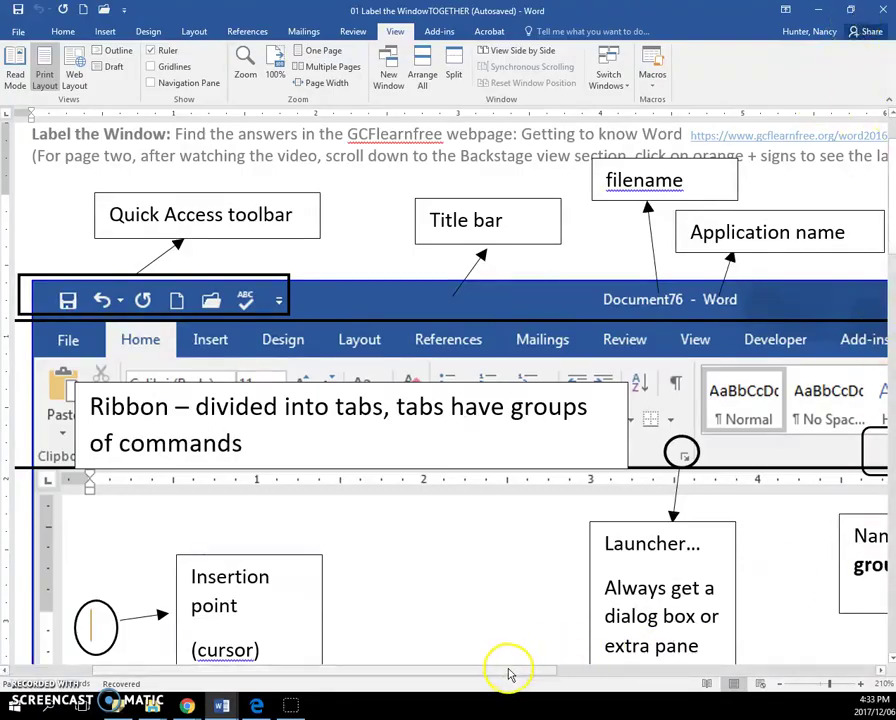
left_click_drag(510, 670, 780, 672)
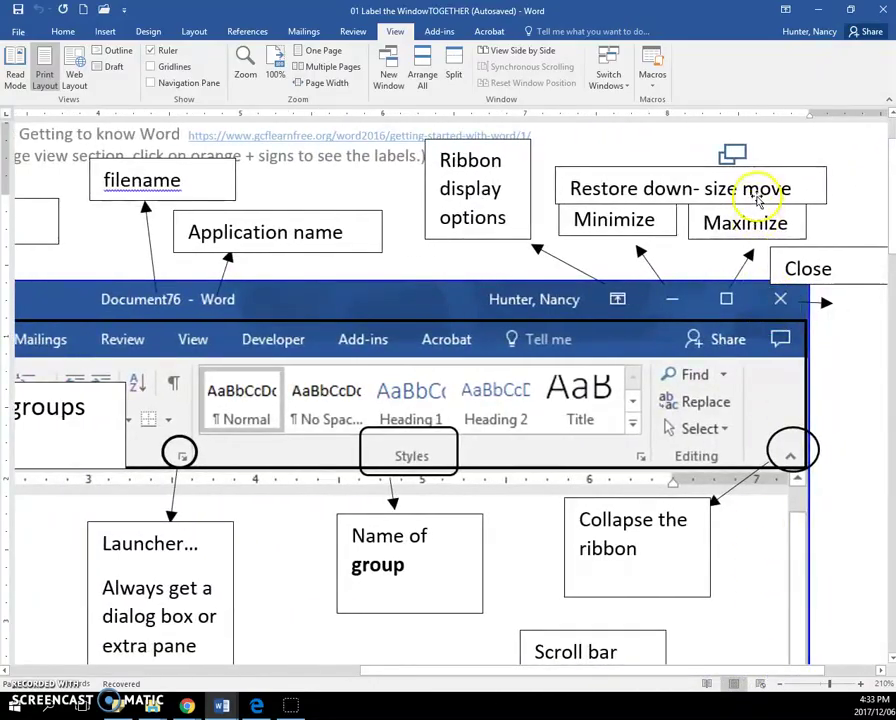
- Restore down, move the window lower, narrow it by edge and corner, then maximize it
left_click(851, 10)
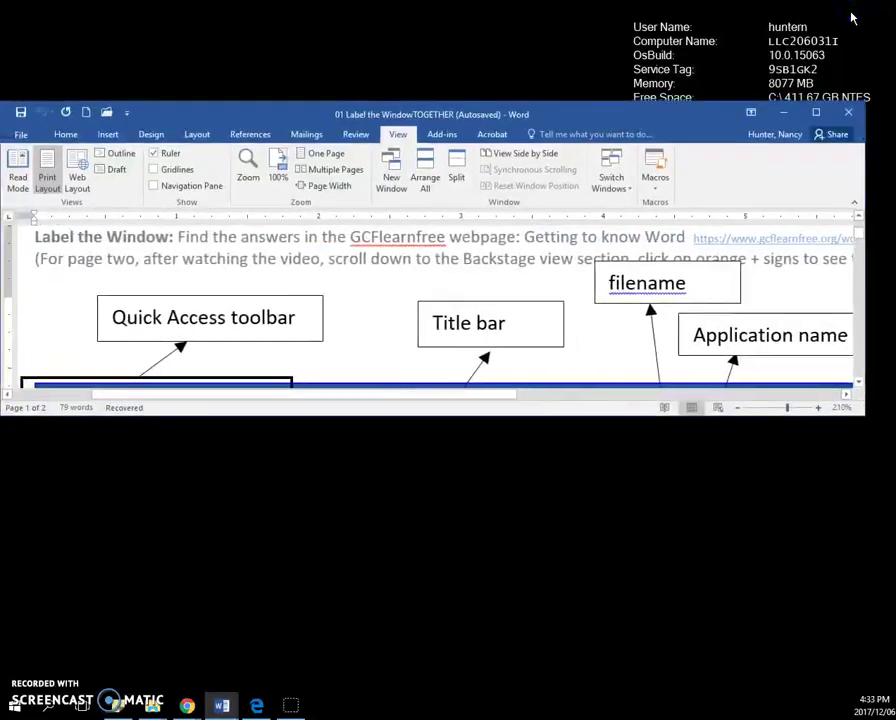
mouse_move(641, 114)
left_mouse_down()
mouse_move(640, 314)
mouse_move(633, 109)
left_mouse_up()
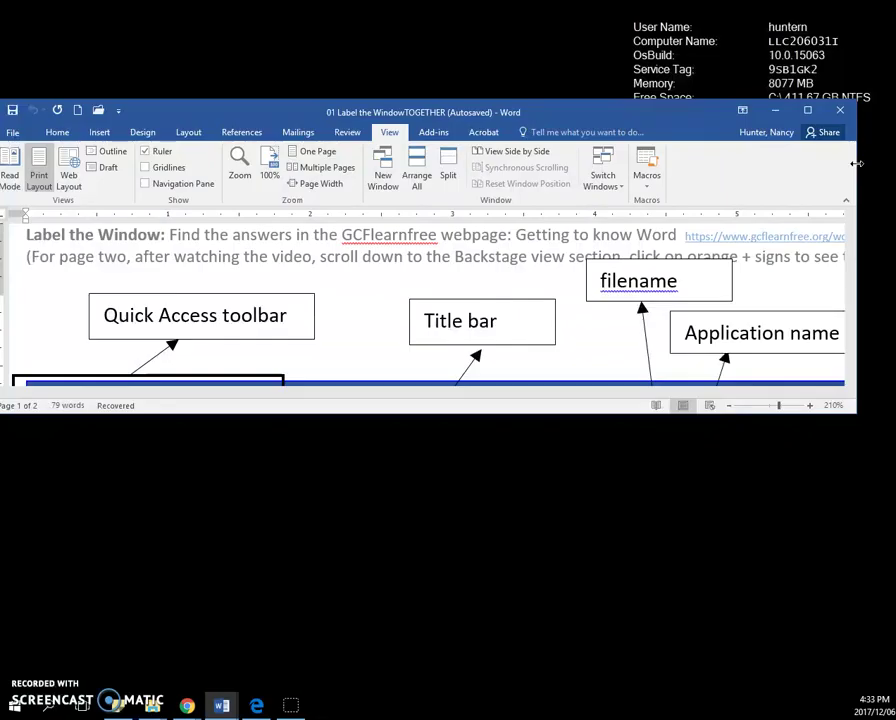
left_click_drag(857, 163, 811, 187)
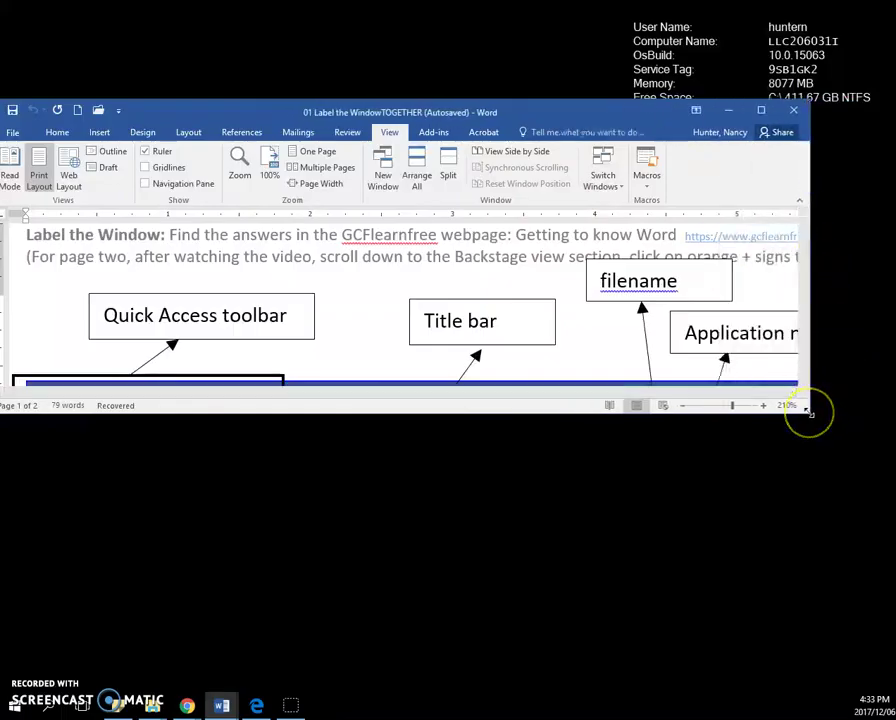
left_click_drag(809, 413, 776, 606)
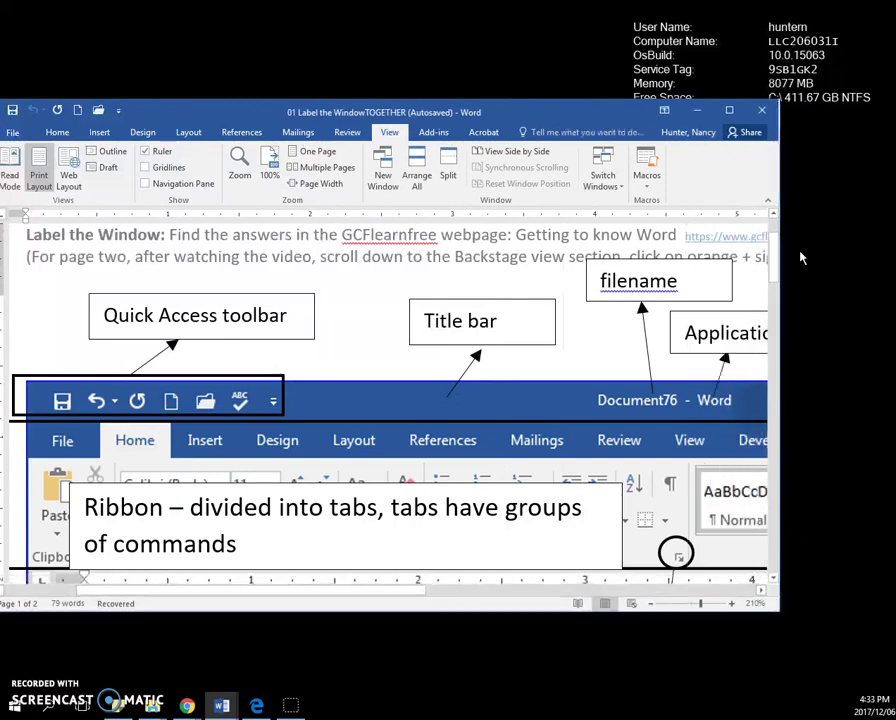
left_click(731, 111)
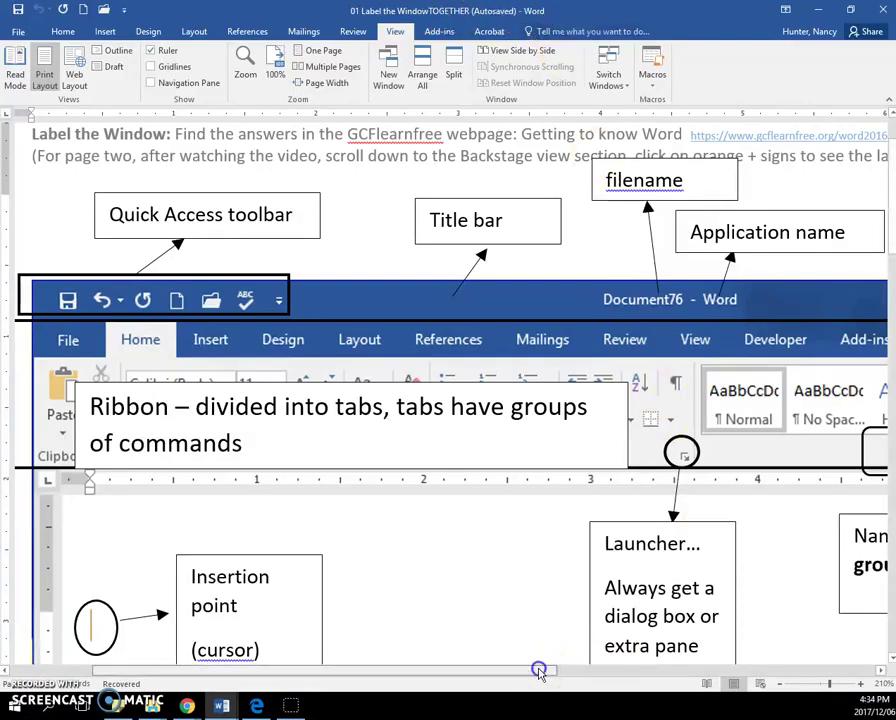
- Collapse the ribbon to tab names and temporarily show and hide the Home commands
left_click_drag(538, 671, 827, 705)
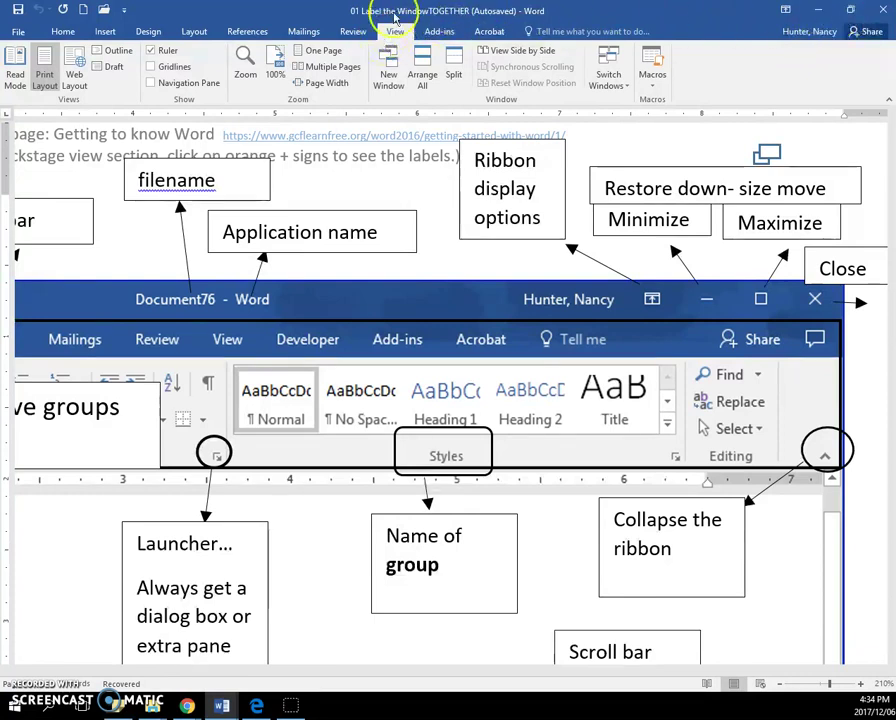
double_click(390, 33)
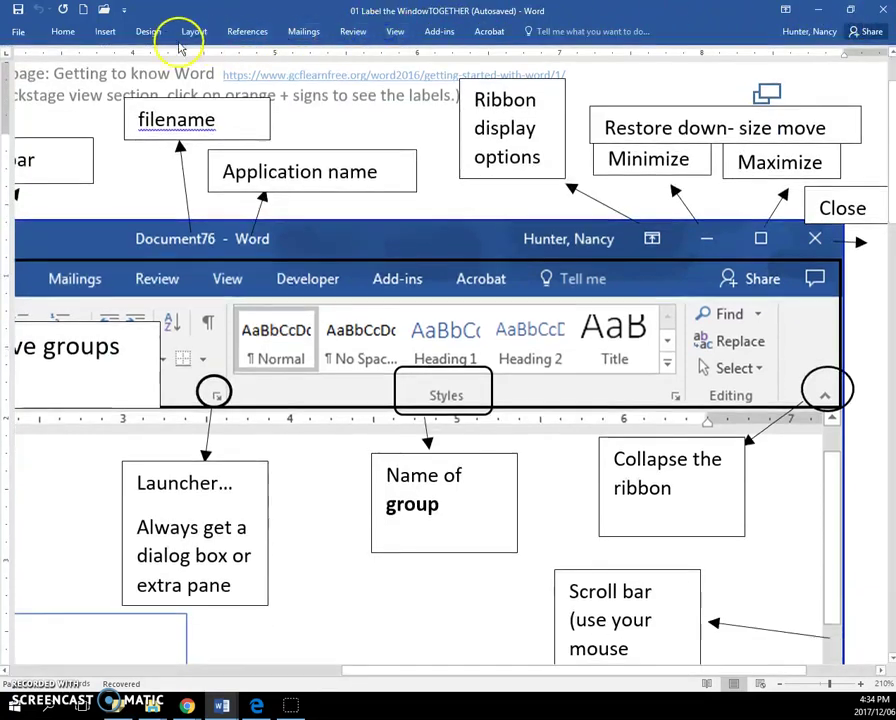
left_click(62, 32)
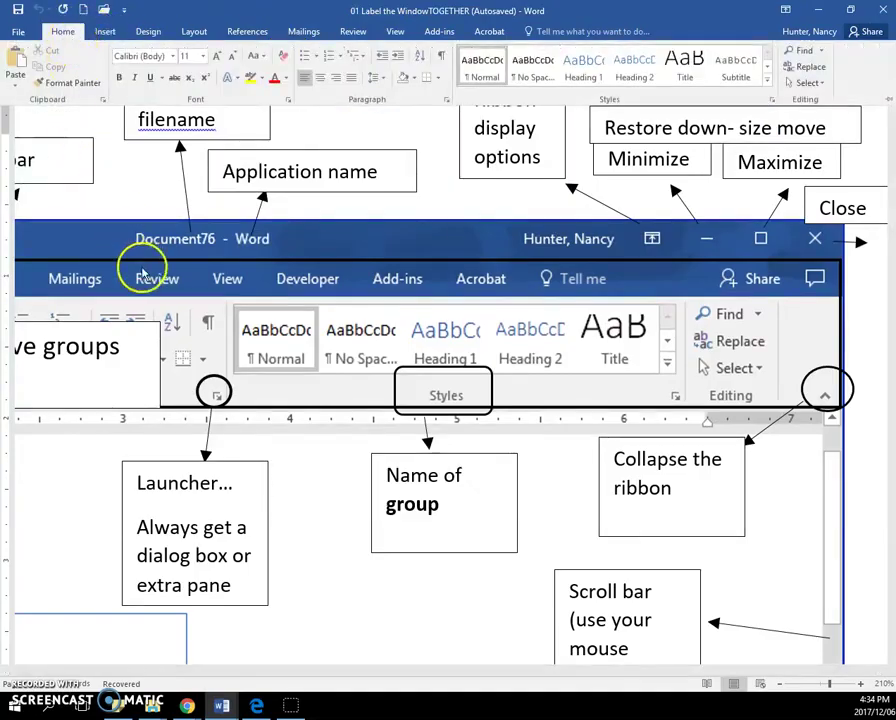
left_click(70, 36)
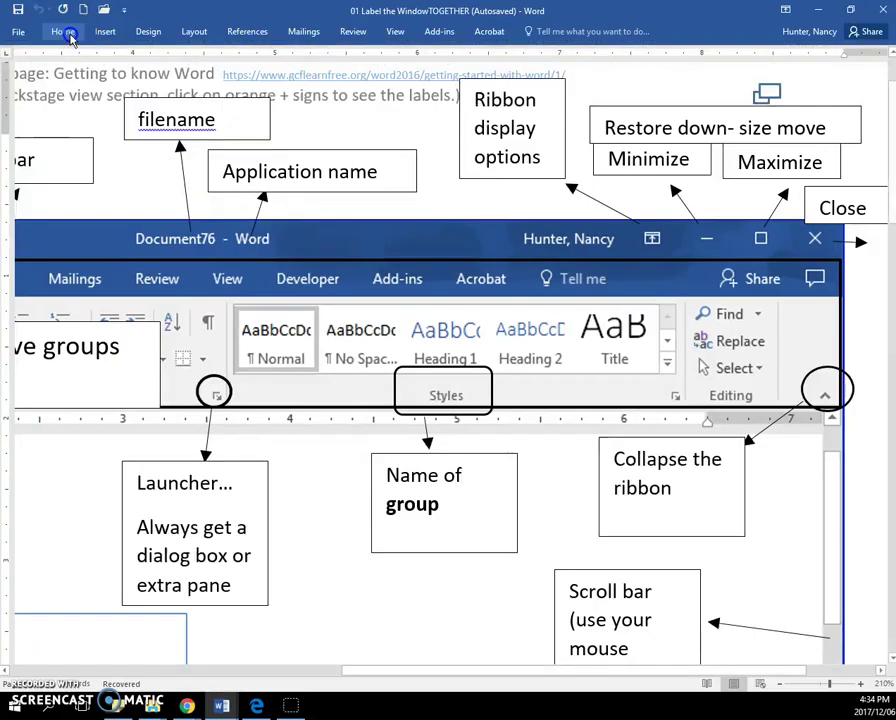
left_click(70, 36)
left_click(70, 36)
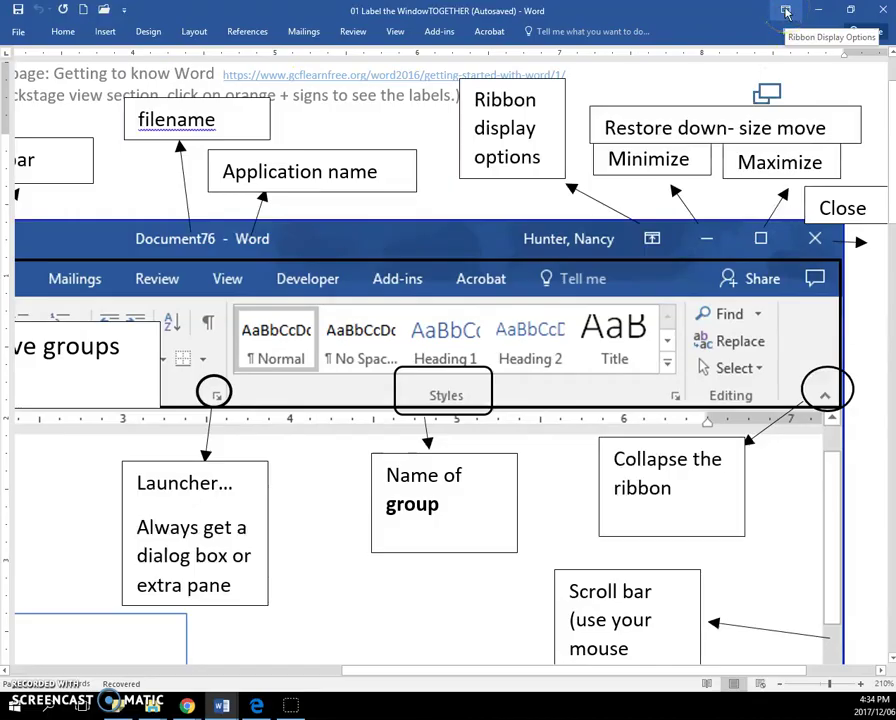
- Set Ribbon Display Options to Show Tabs and Commands, collapse it once more, then restore it
left_click(787, 12)
left_click(780, 124)
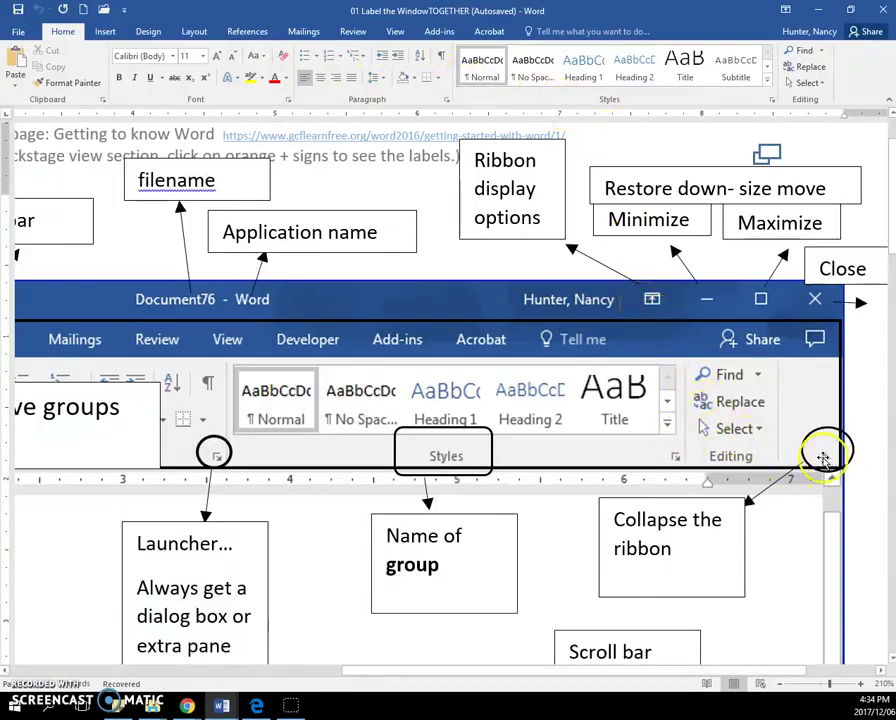
left_click(886, 101)
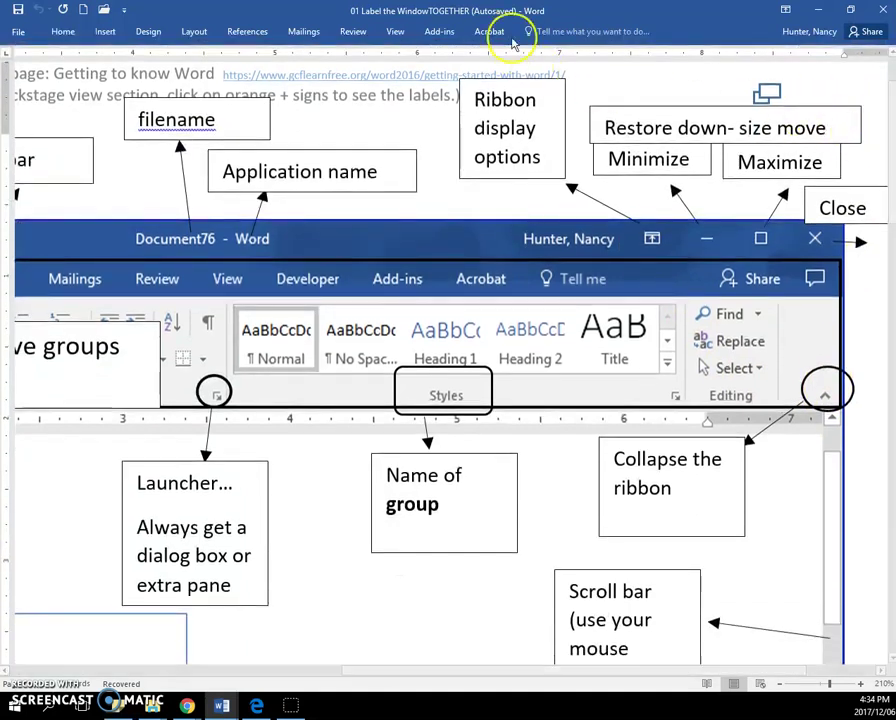
left_click(784, 10)
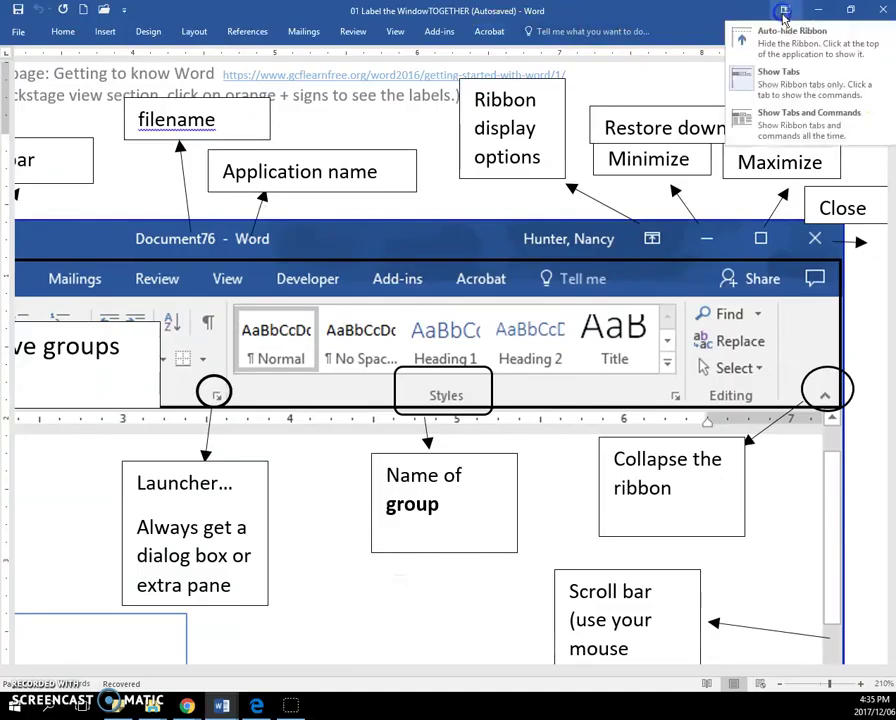
left_click(798, 125)
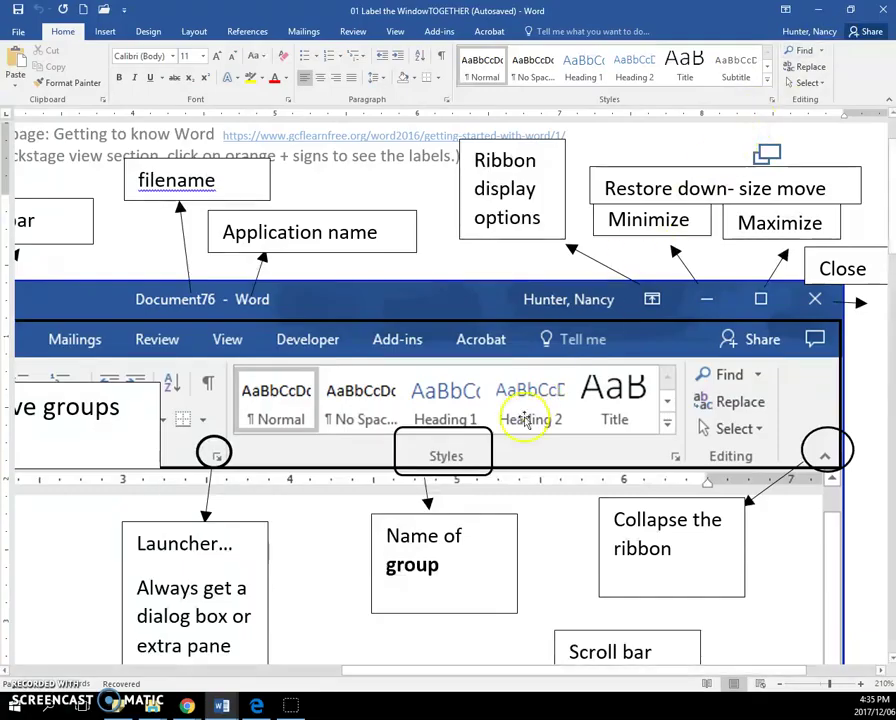
mouse_move(219, 708)
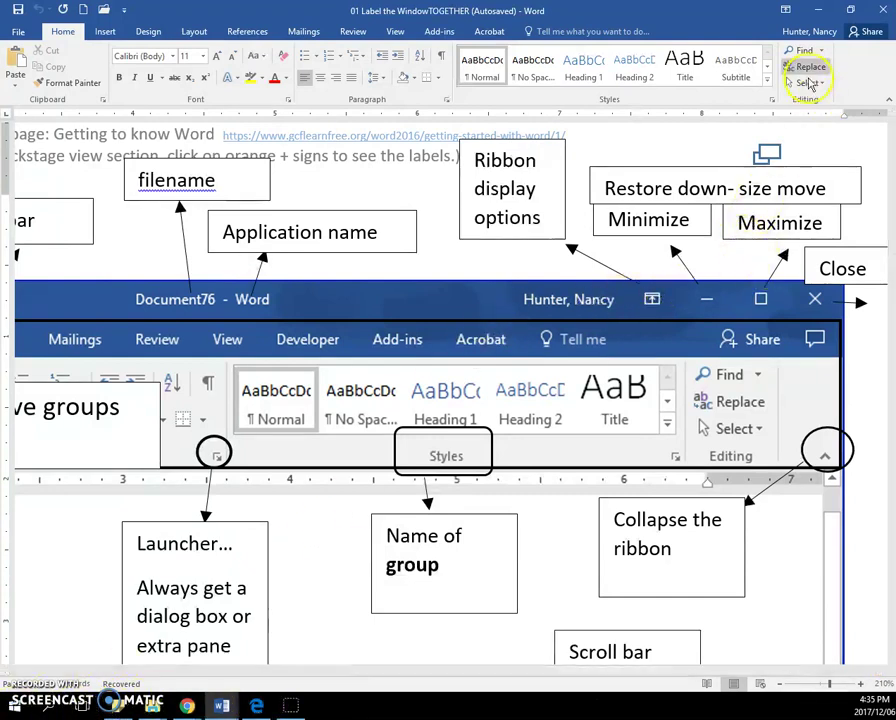
key("super+d")
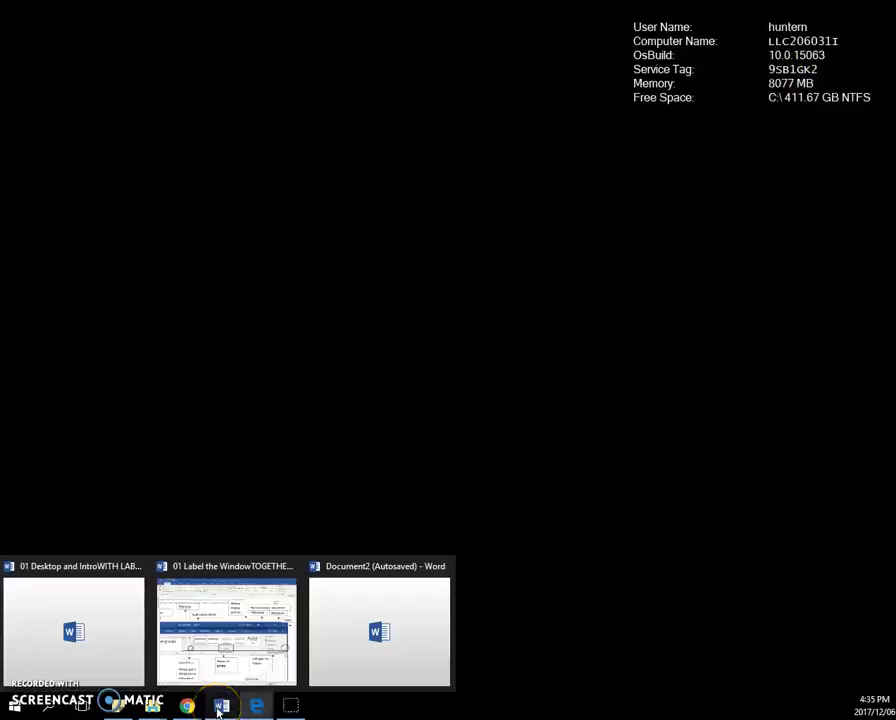
left_click(248, 582)
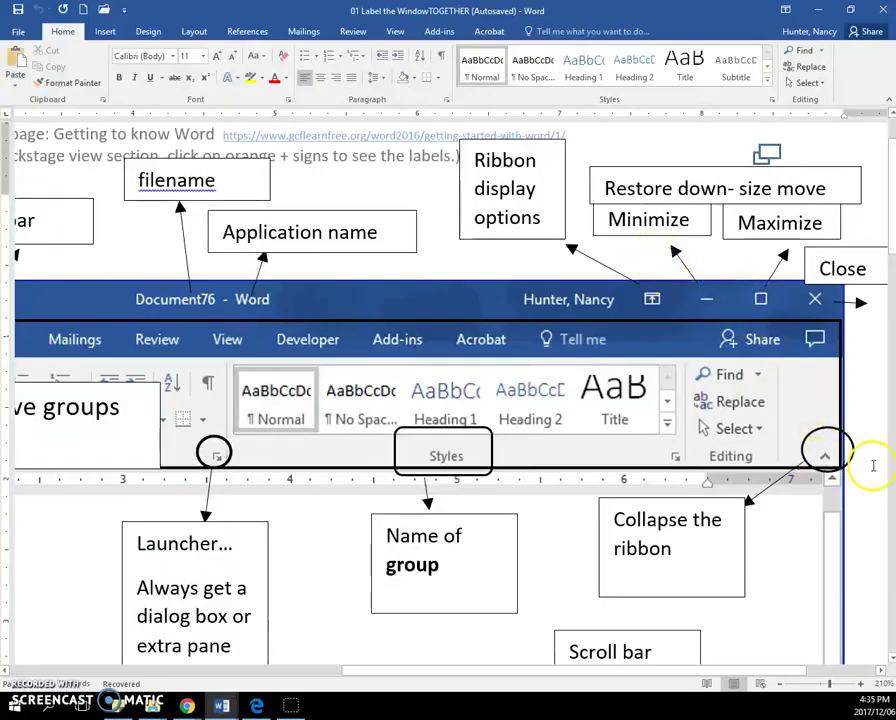
scroll(654, 524, "down", 3)
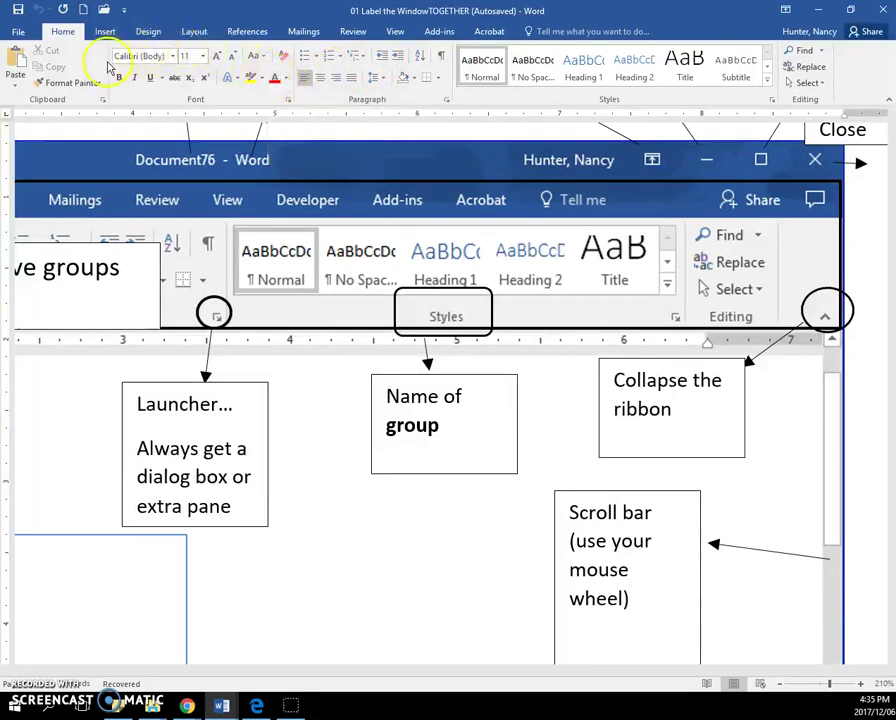
left_click(104, 31)
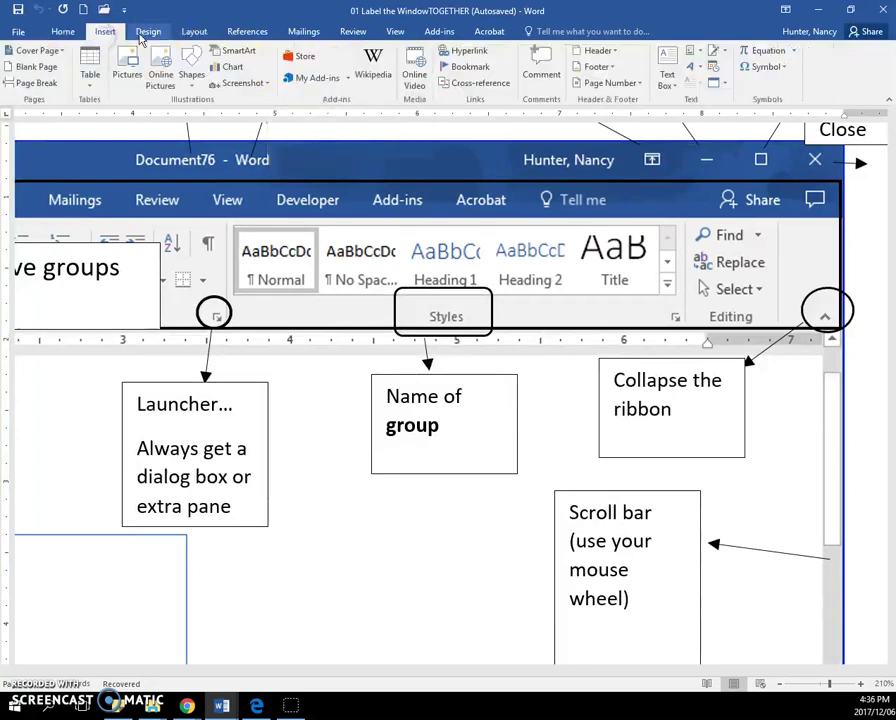
left_click(144, 32)
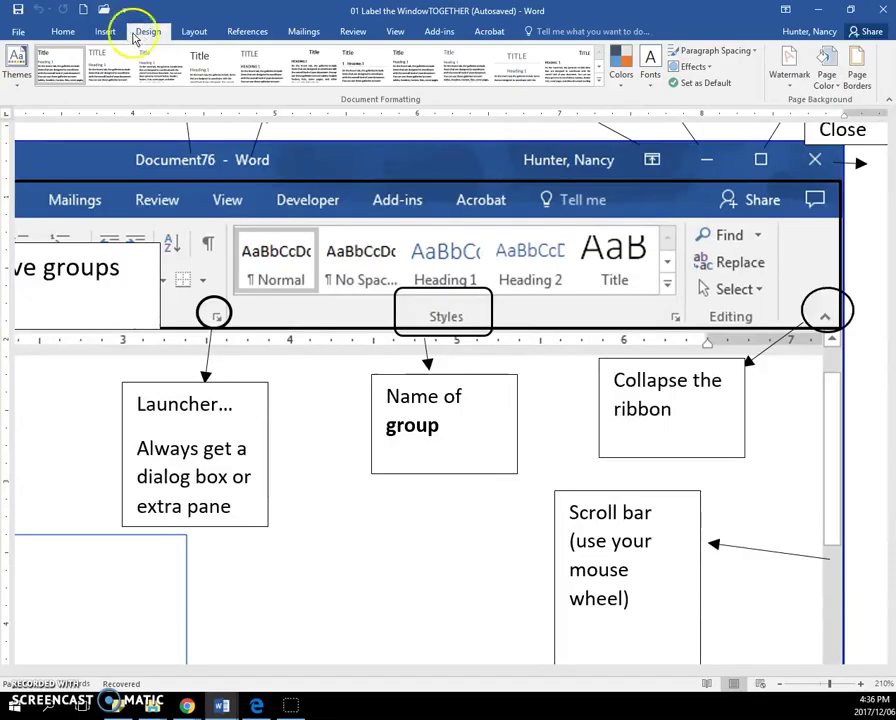
left_click(72, 31)
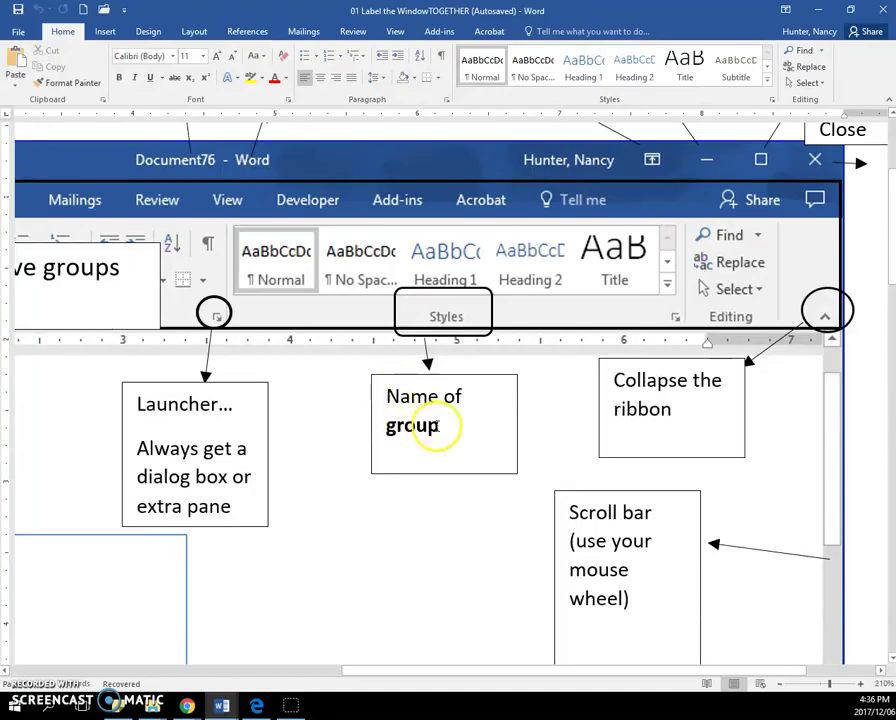
- Select 'group' in the Name of group label, then place the cursor after 'Name of'
left_click_drag(437, 425, 390, 430)
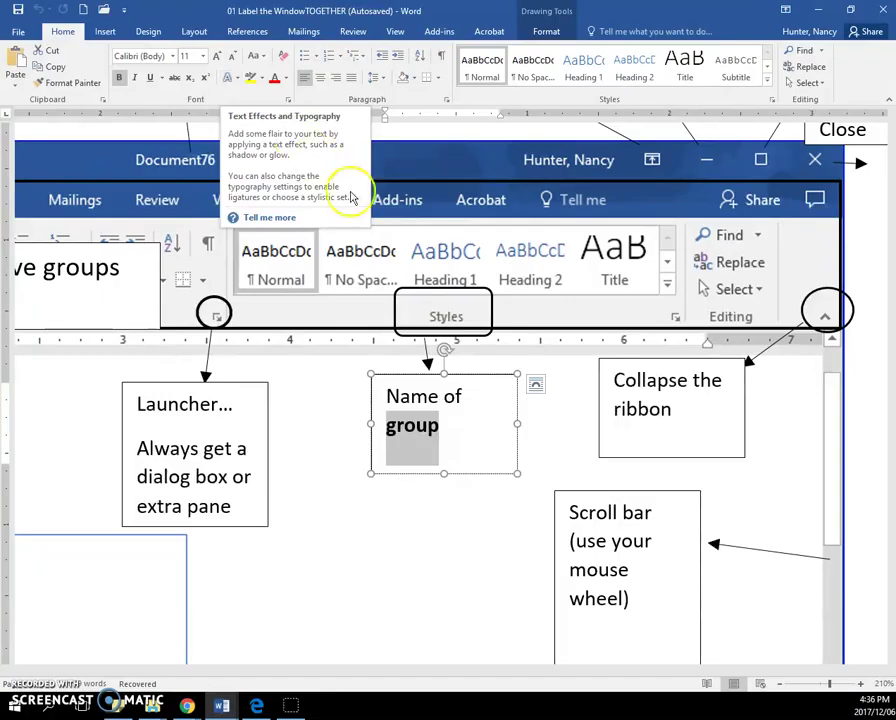
left_click(494, 405)
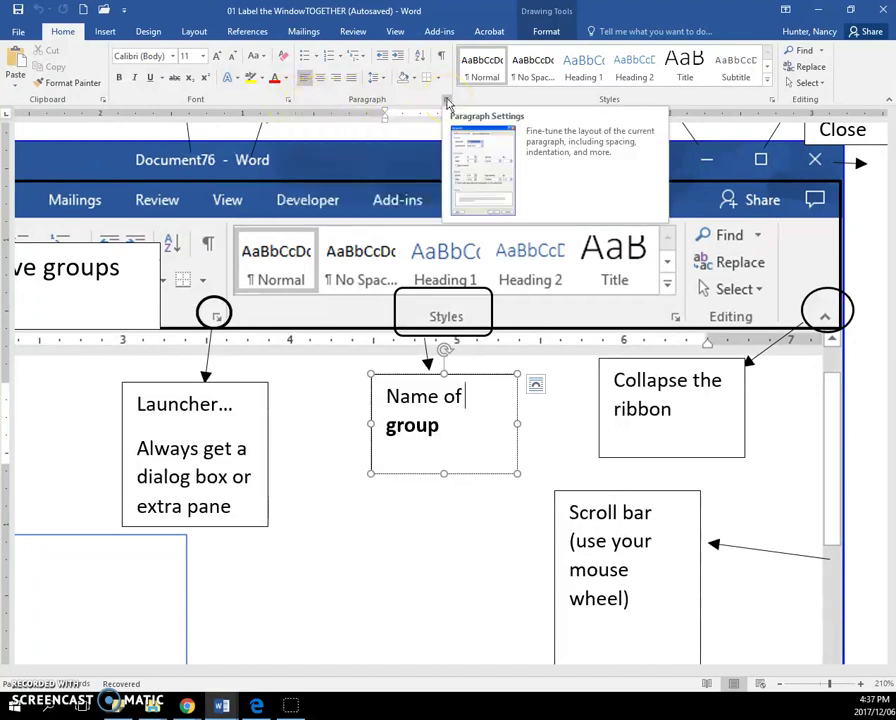
- Open the Paragraph dialog, move it to the screen centre, and close it unchanged
left_click(447, 103)
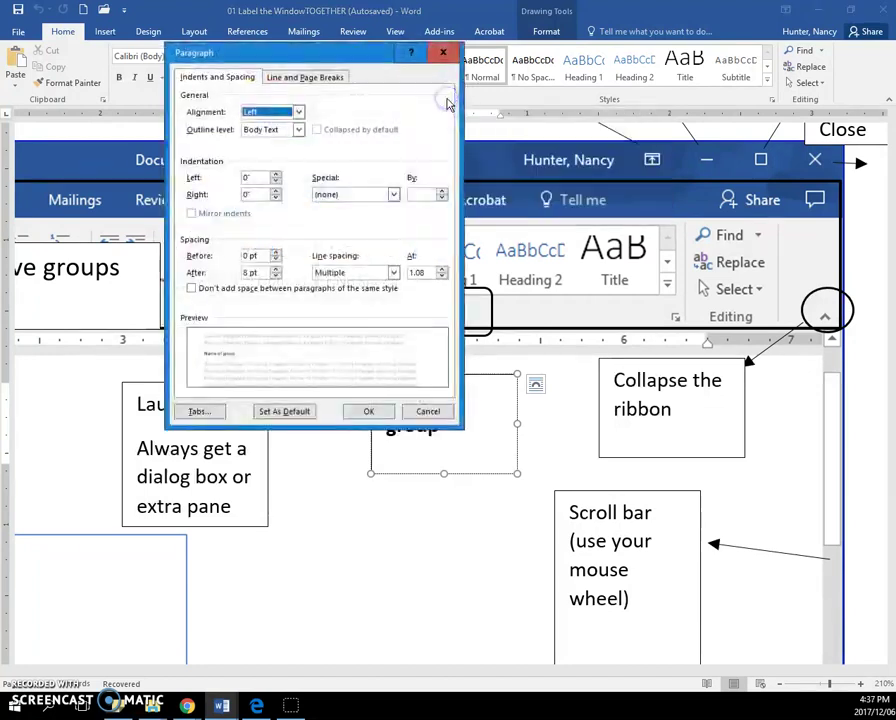
left_click_drag(331, 62, 471, 163)
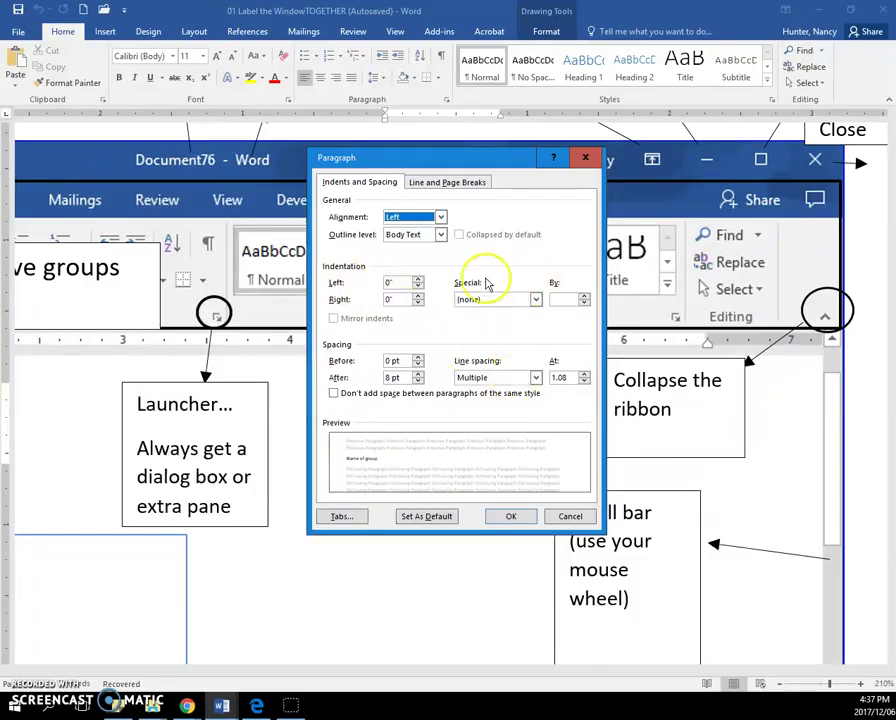
left_click(587, 161)
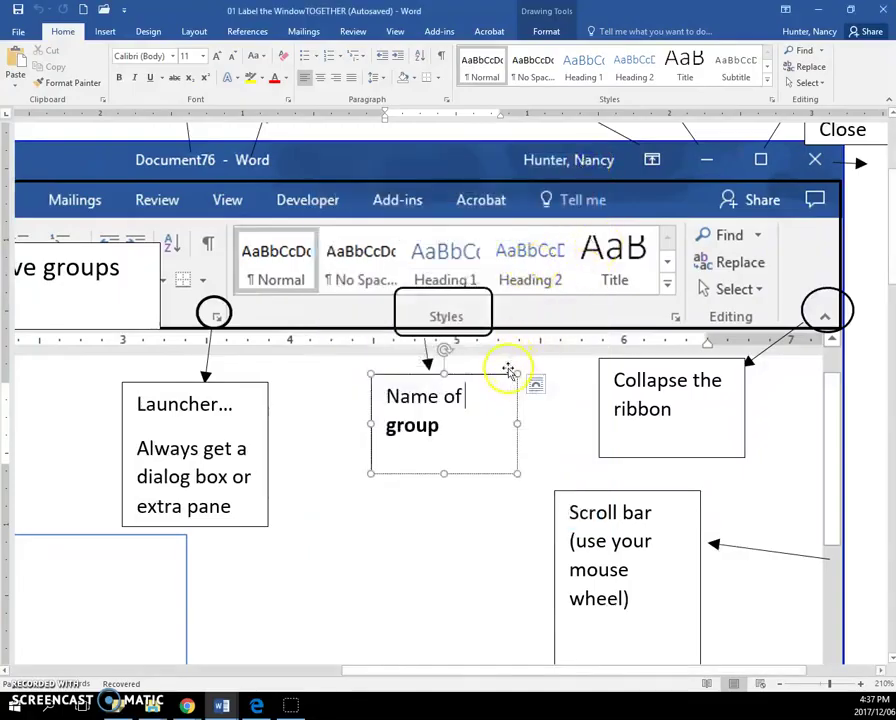
left_click_drag(414, 674, 154, 654)
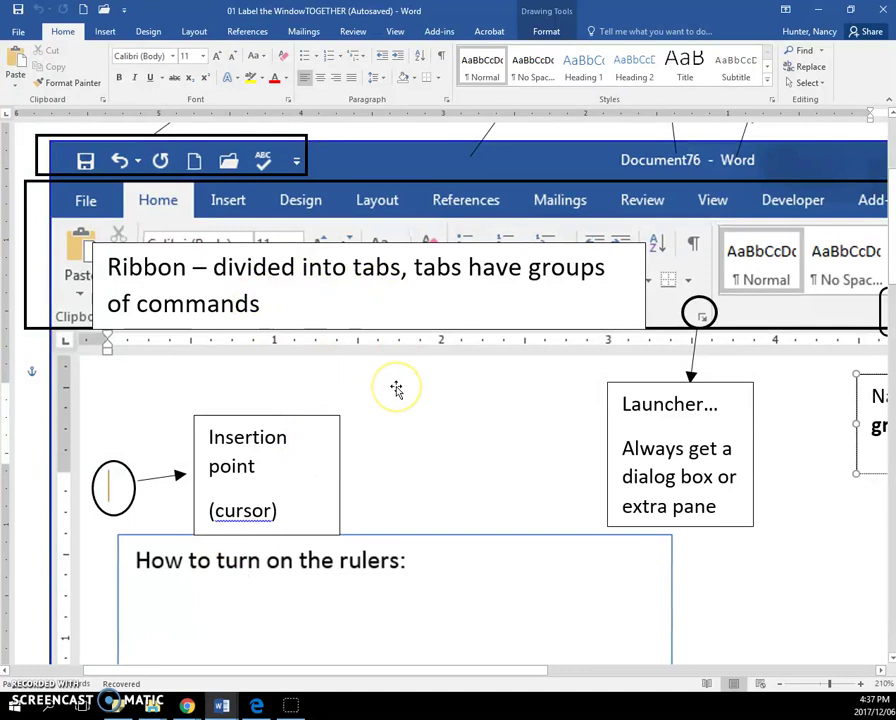
scroll(396, 389, "down", 3)
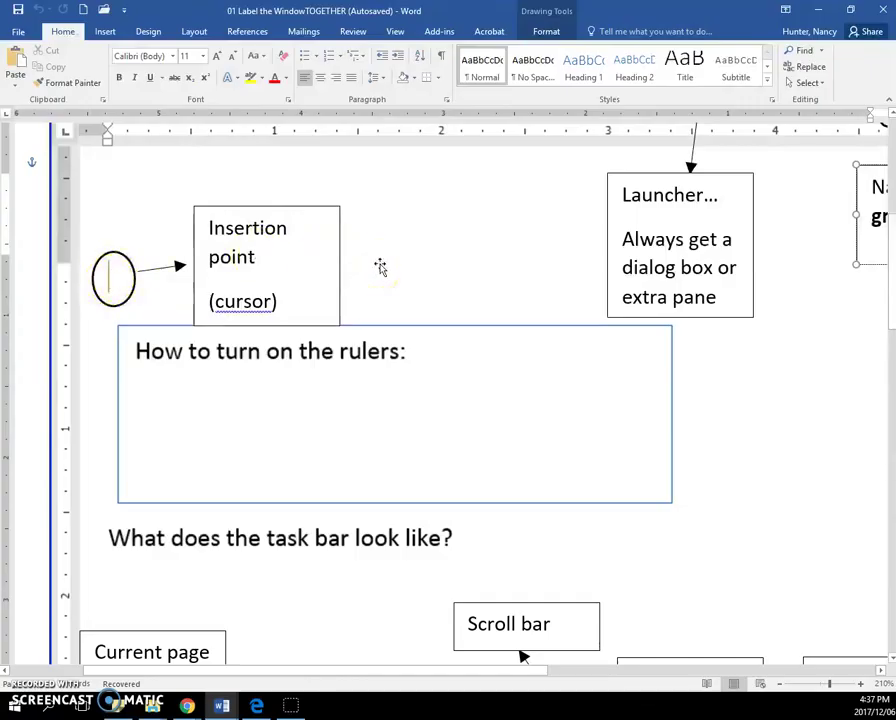
scroll(380, 266, "up", 7)
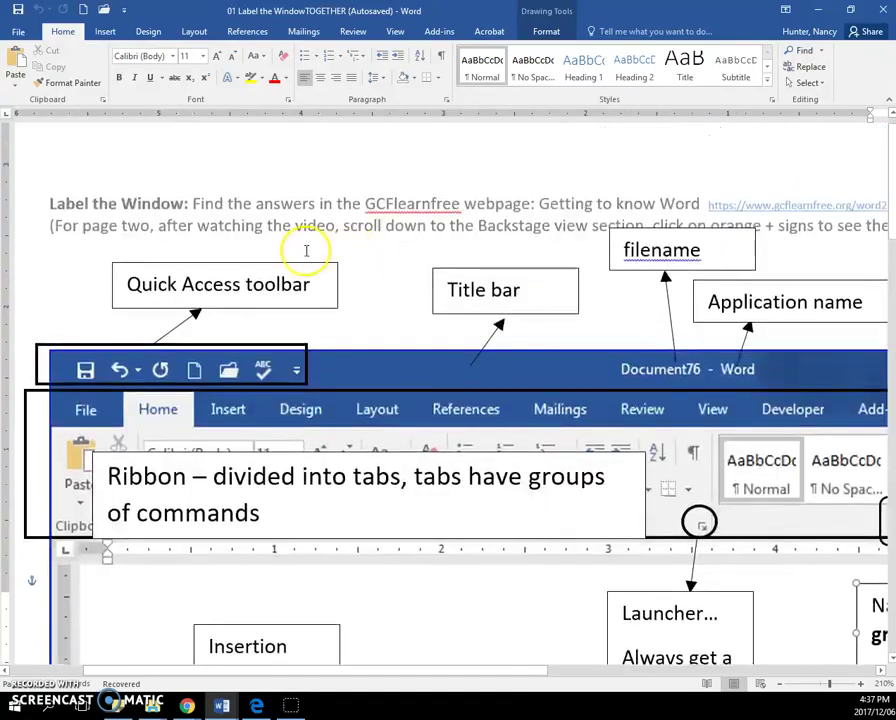
left_click(280, 284)
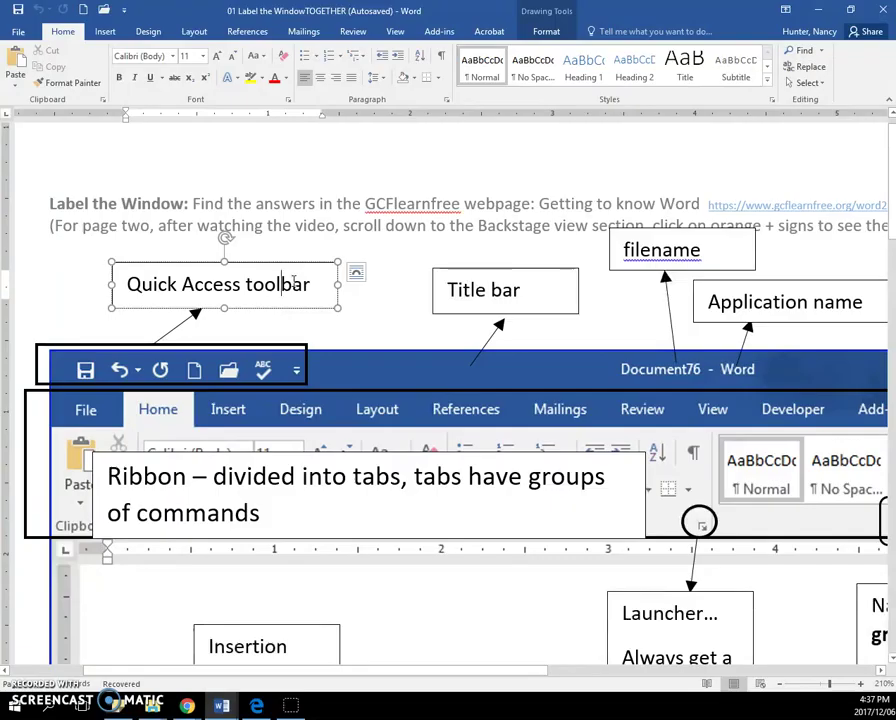
scroll(293, 284, "down", 6)
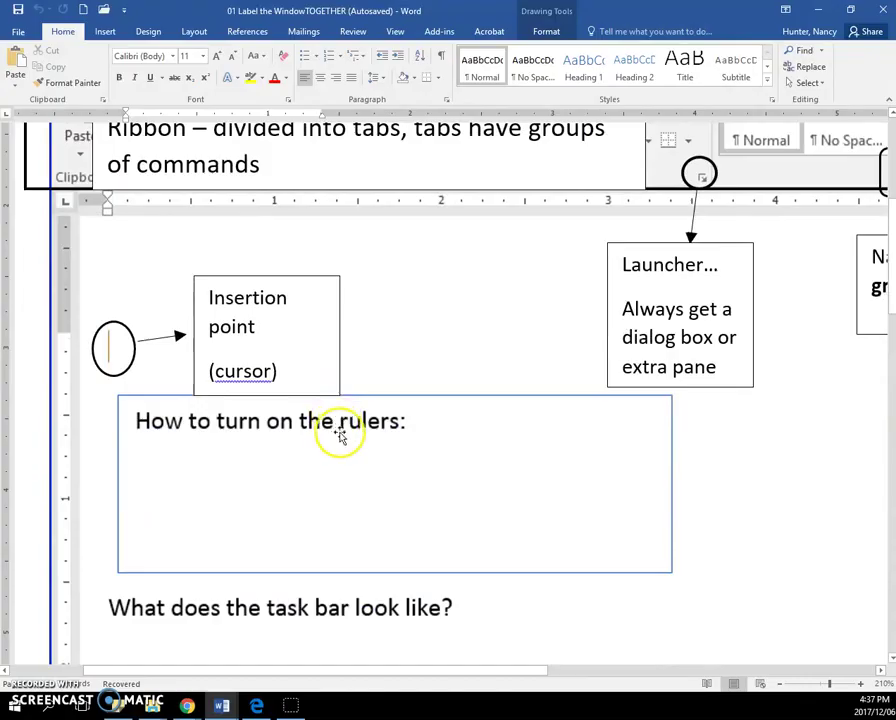
- Show the View tab options with Ruler already checked, and scroll the worksheet
left_click(397, 32)
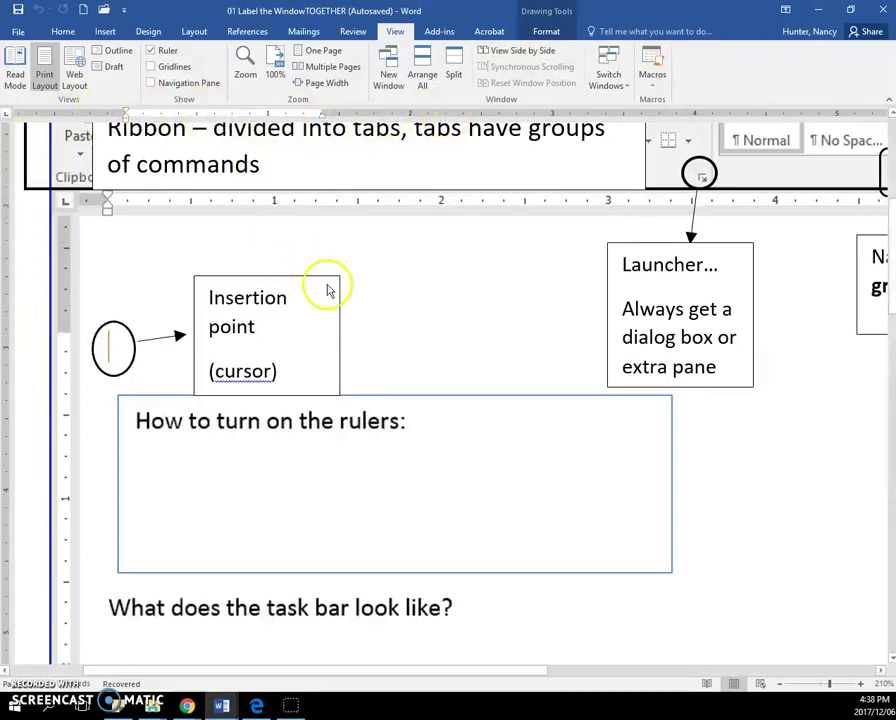
scroll(380, 505, "down", 2)
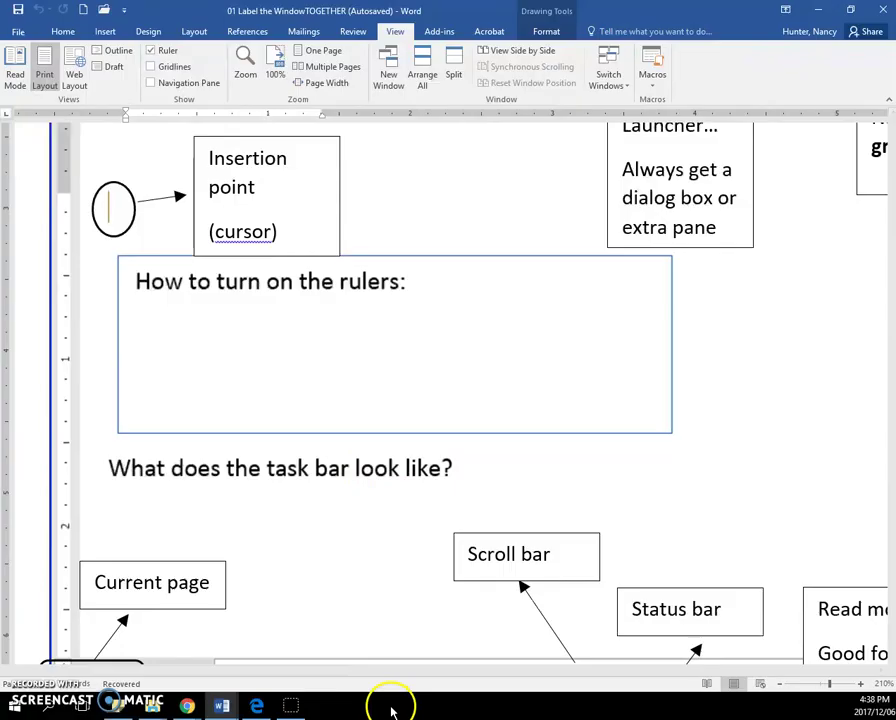
- Scroll down to the Current page and Word count labels and the file path line
left_click(20, 712)
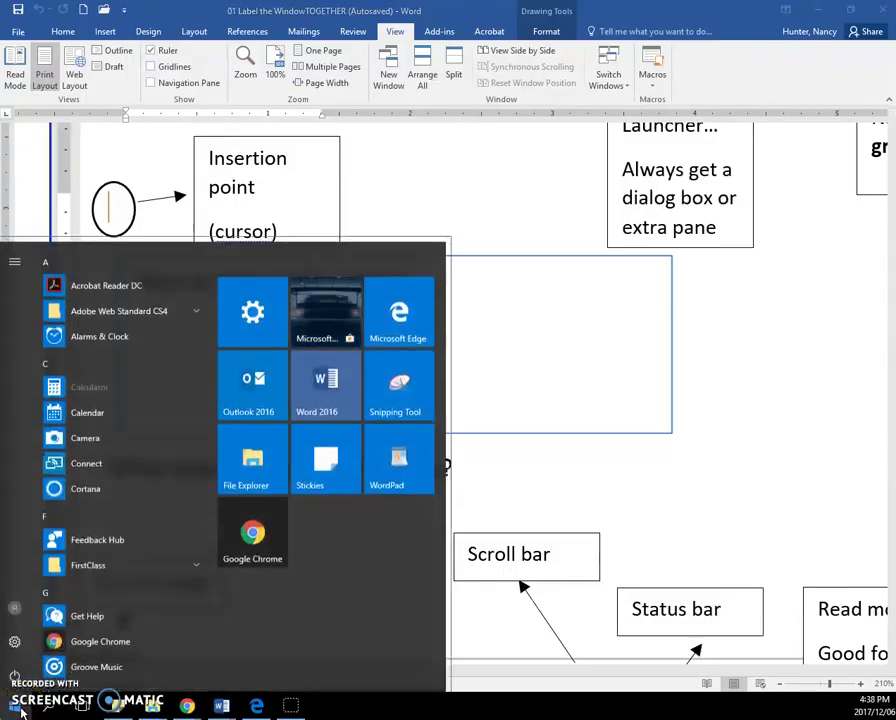
left_click(438, 497)
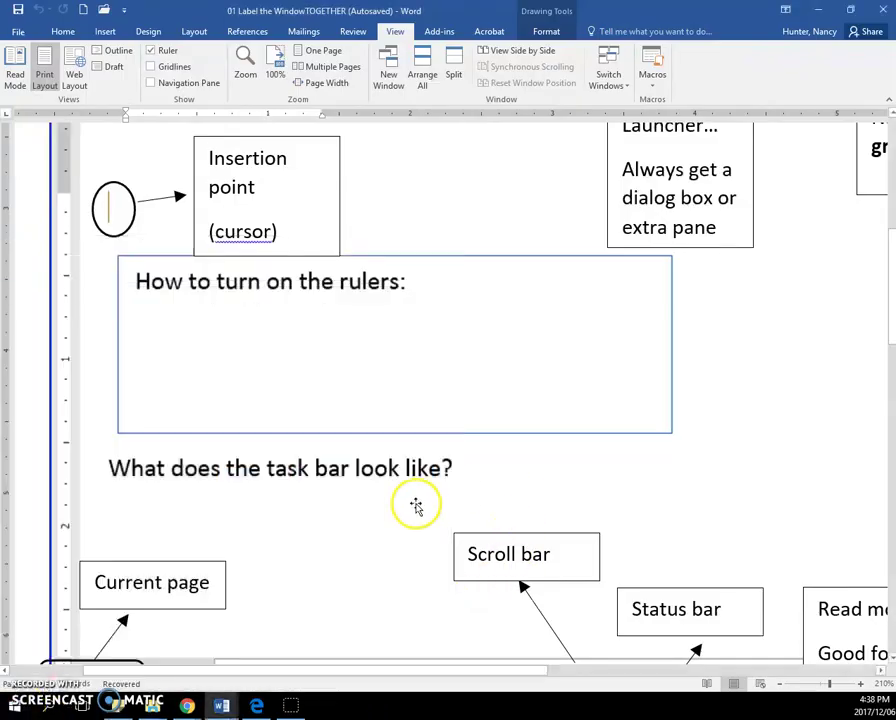
scroll(384, 524, "down", 3)
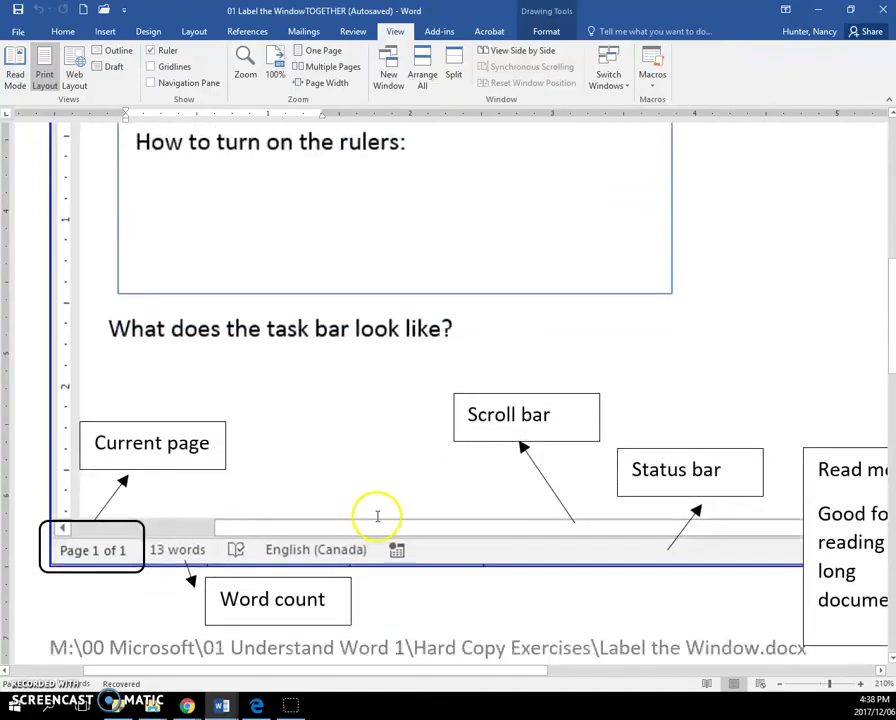
scroll(384, 512, "down", 3)
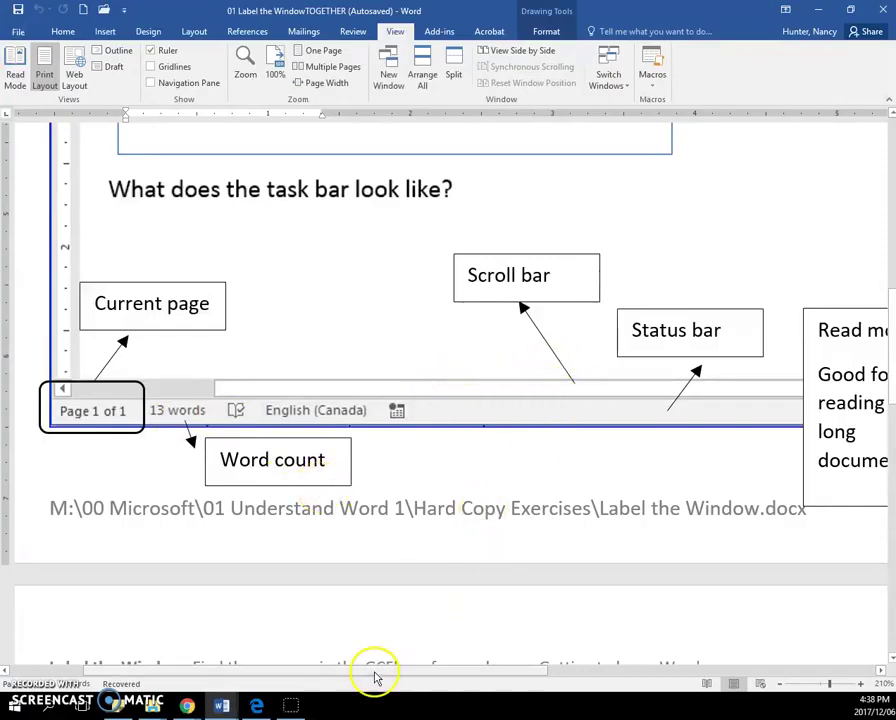
- Review the zoom labels, then drag the zoom slider left until the whole diagram fits
left_click_drag(376, 679, 686, 686)
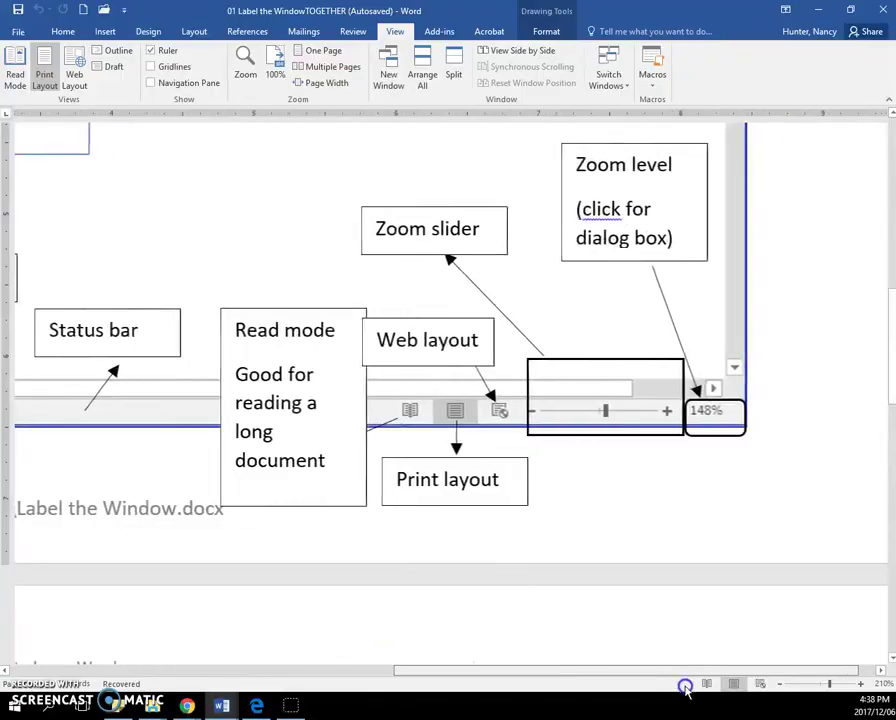
scroll(762, 266, "up", 2)
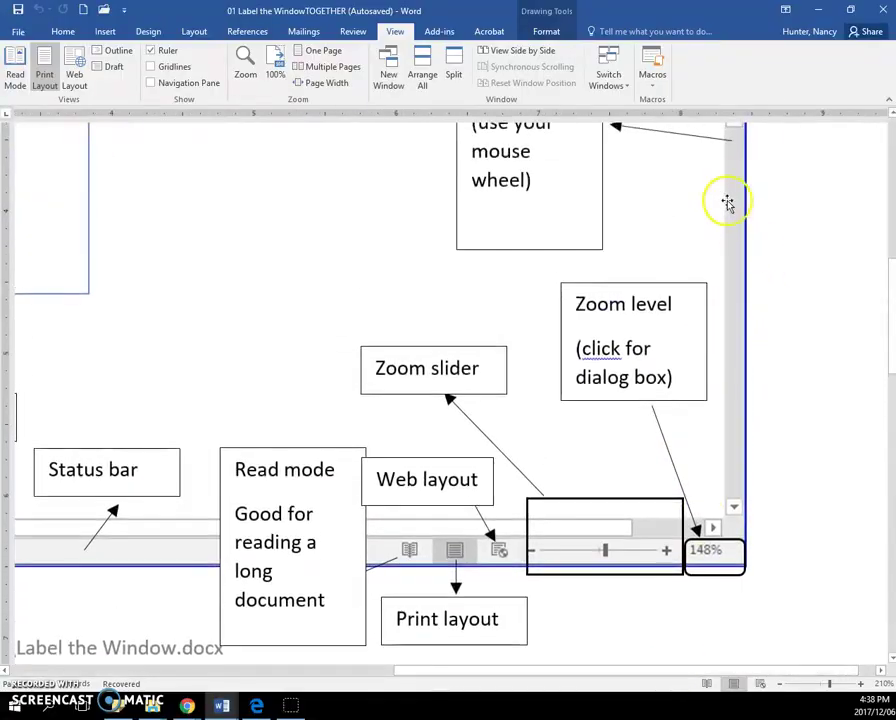
scroll(750, 200, "up", 2)
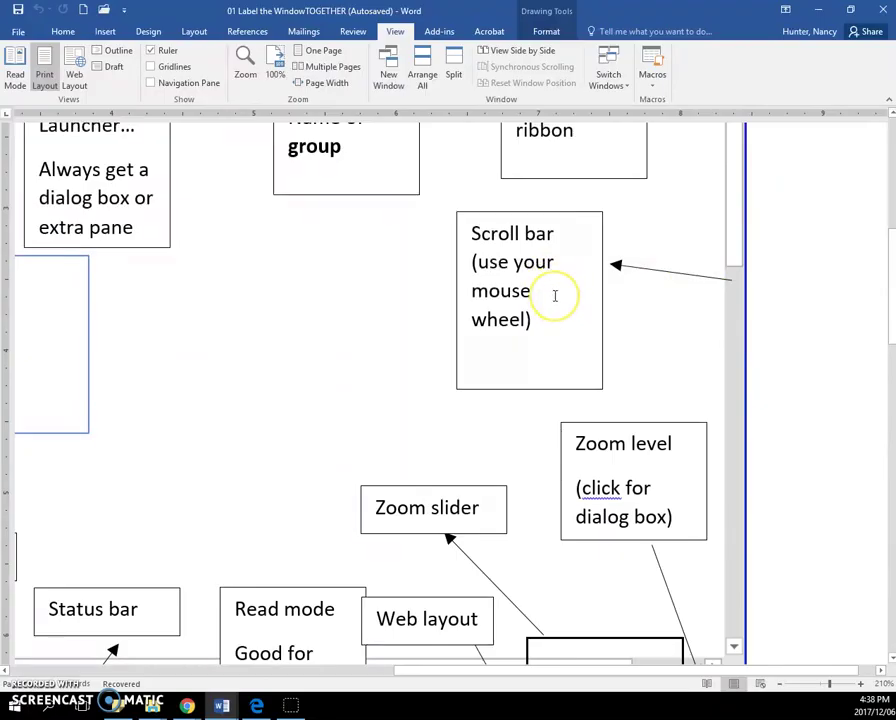
scroll(554, 296, "down", 4)
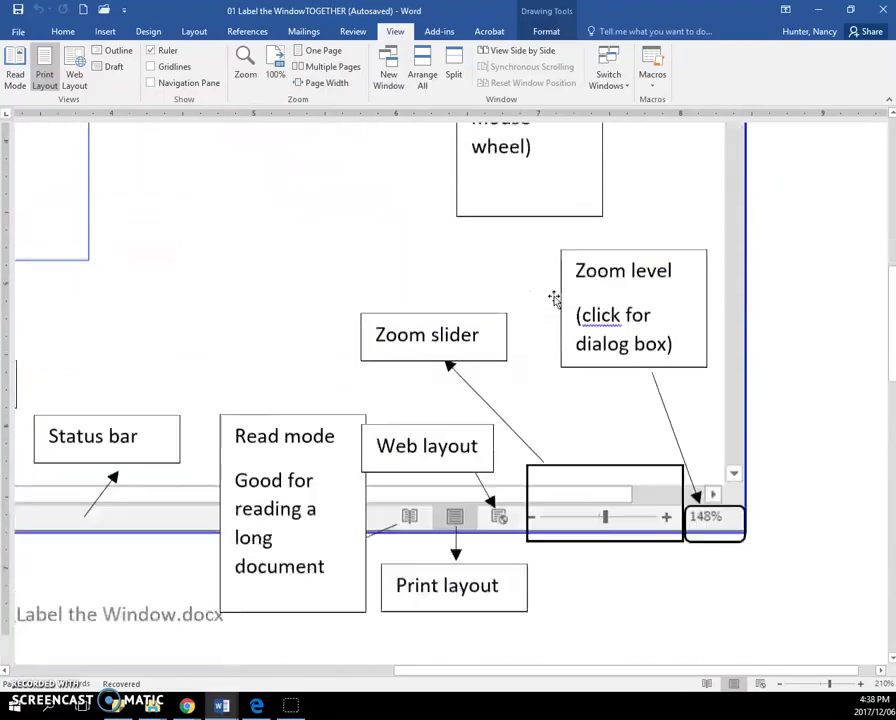
scroll(554, 298, "down", 1)
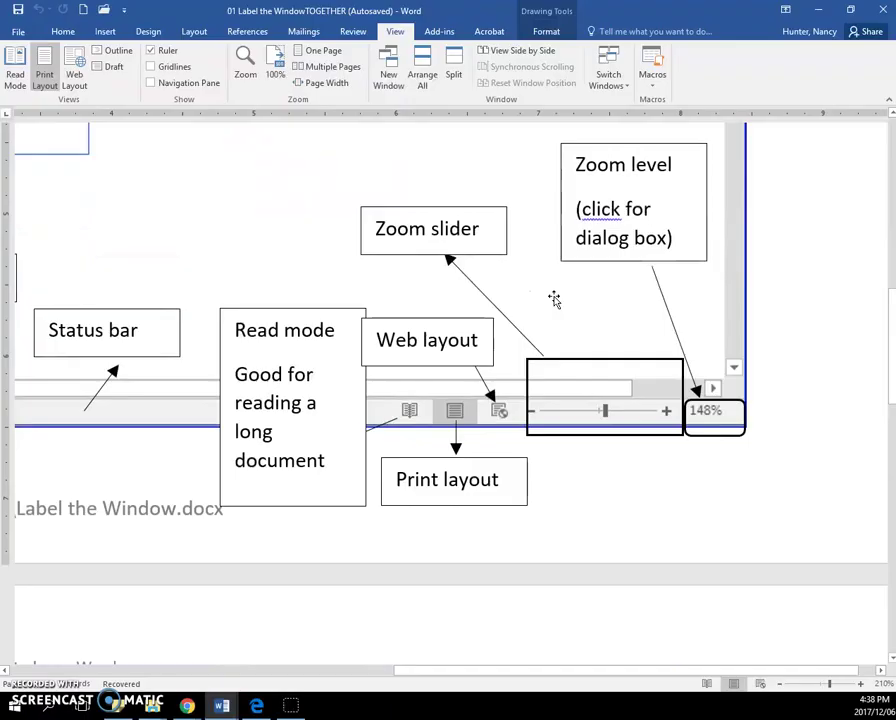
scroll(554, 298, "up", 5)
scroll(554, 298, "down", 1)
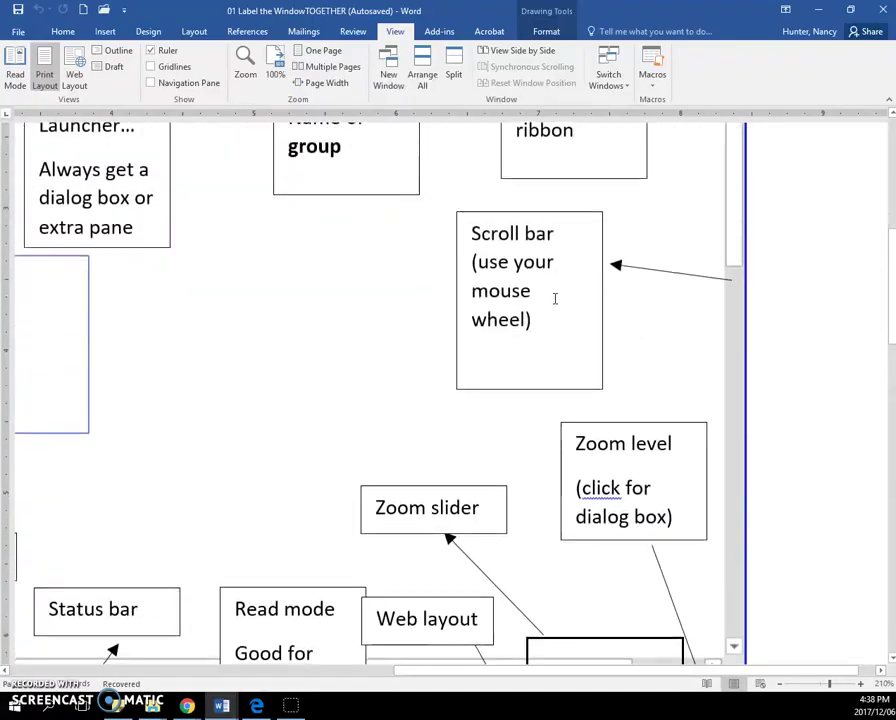
scroll(554, 298, "down", 3)
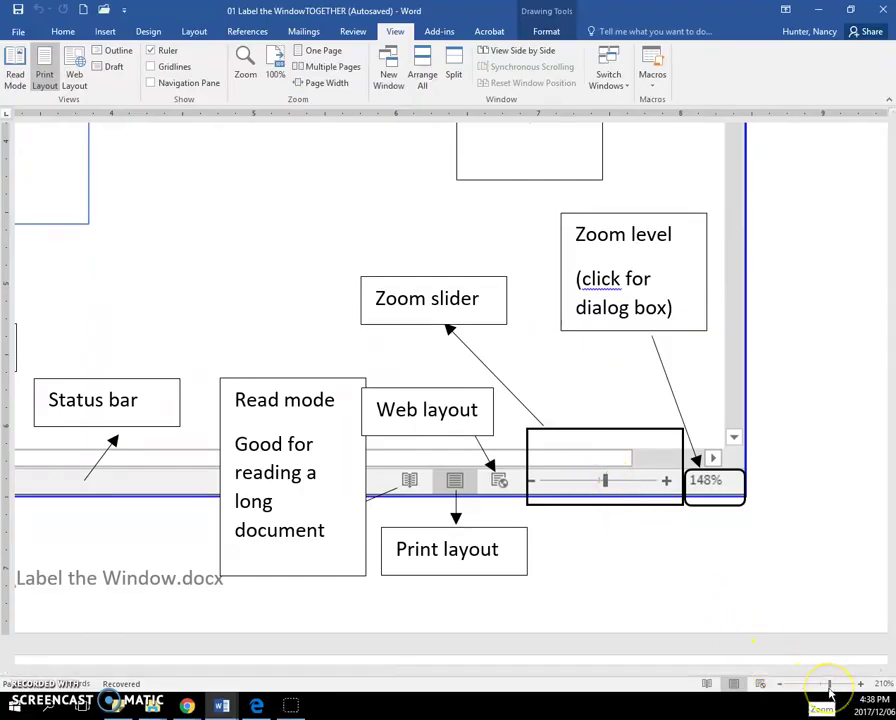
mouse_move(829, 688)
left_mouse_down()
mouse_move(807, 686)
mouse_move(826, 688)
mouse_move(818, 688)
left_mouse_up()
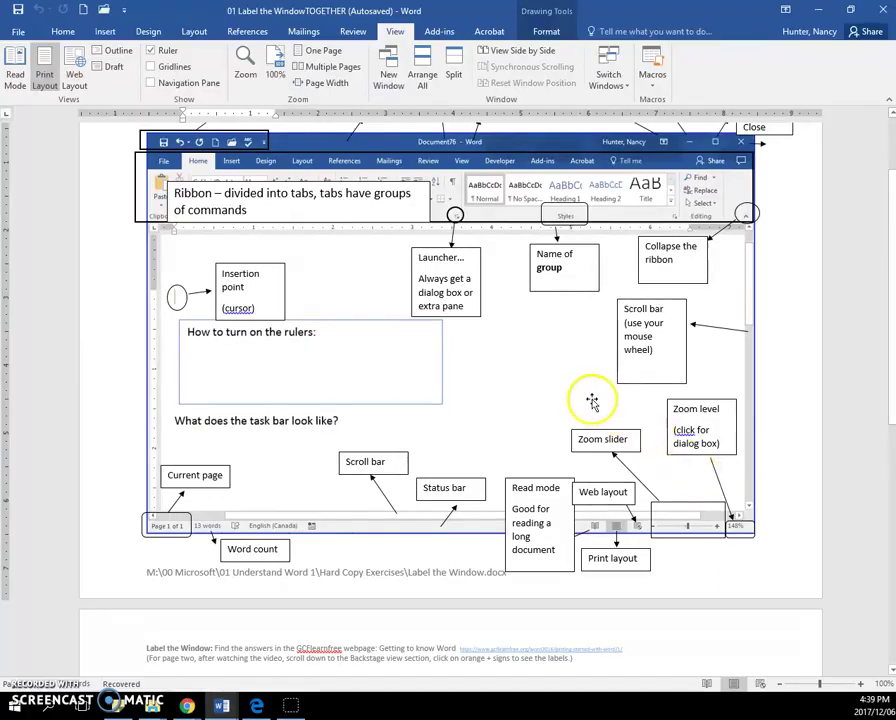
- Click into the page and Ctrl+scroll to zoom in to 160%, then back to 120%
left_click(767, 413)
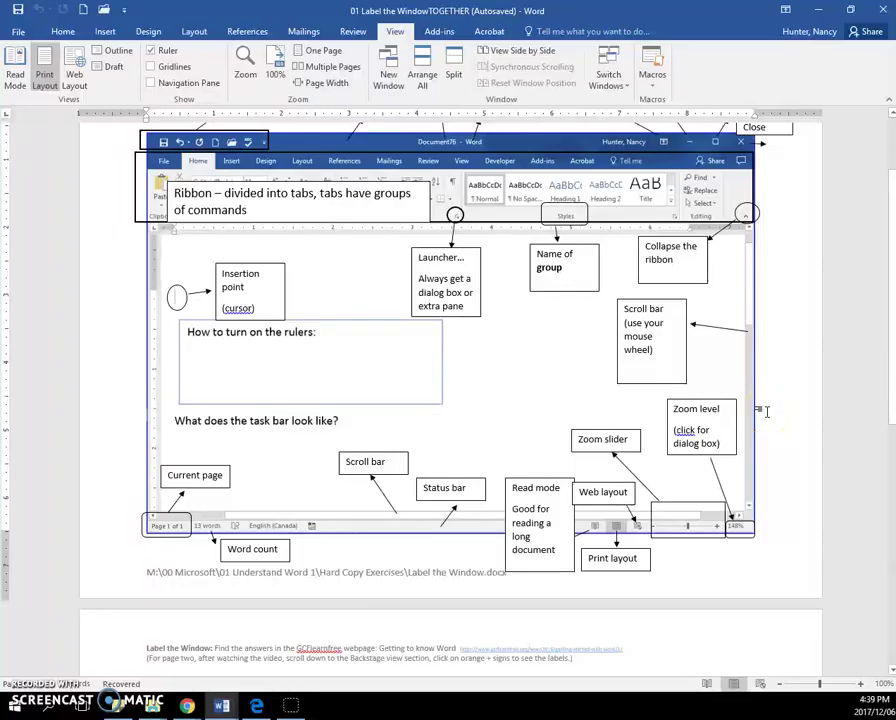
scroll(767, 413, "up", 6)
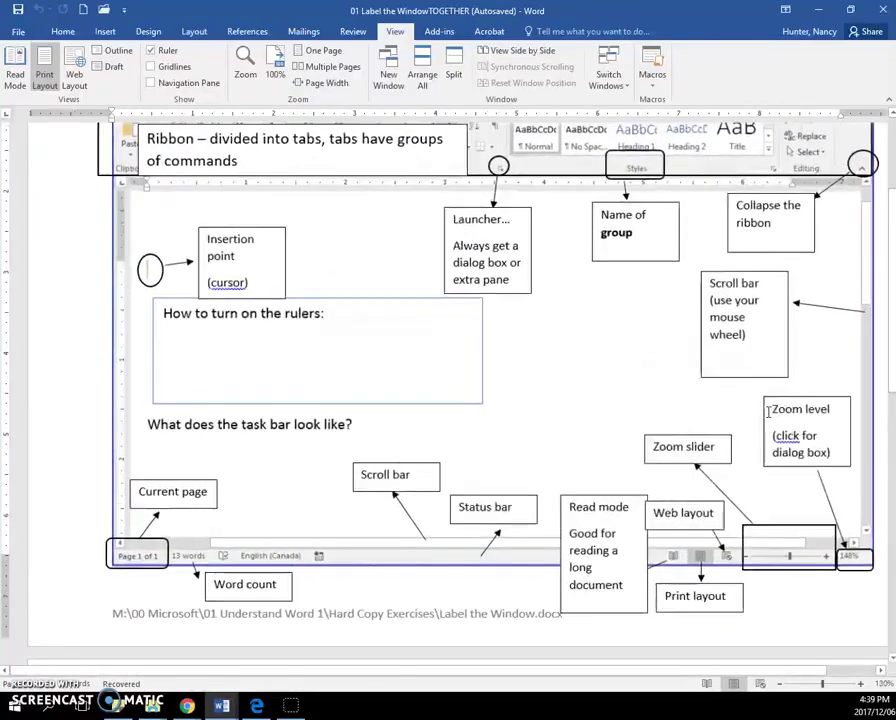
scroll(770, 419, "up", 1)
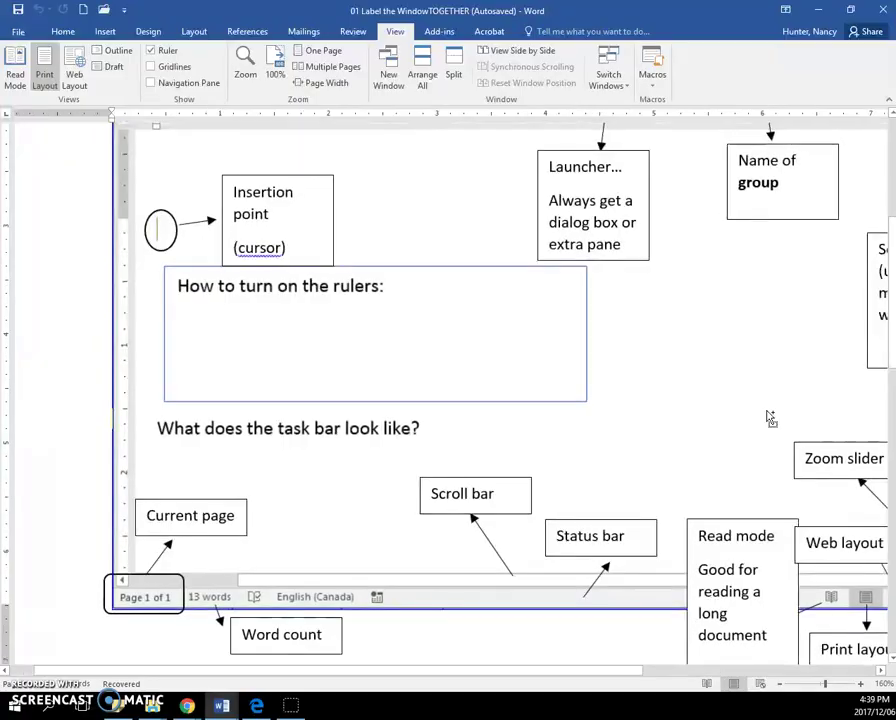
scroll(760, 420, "down", 4)
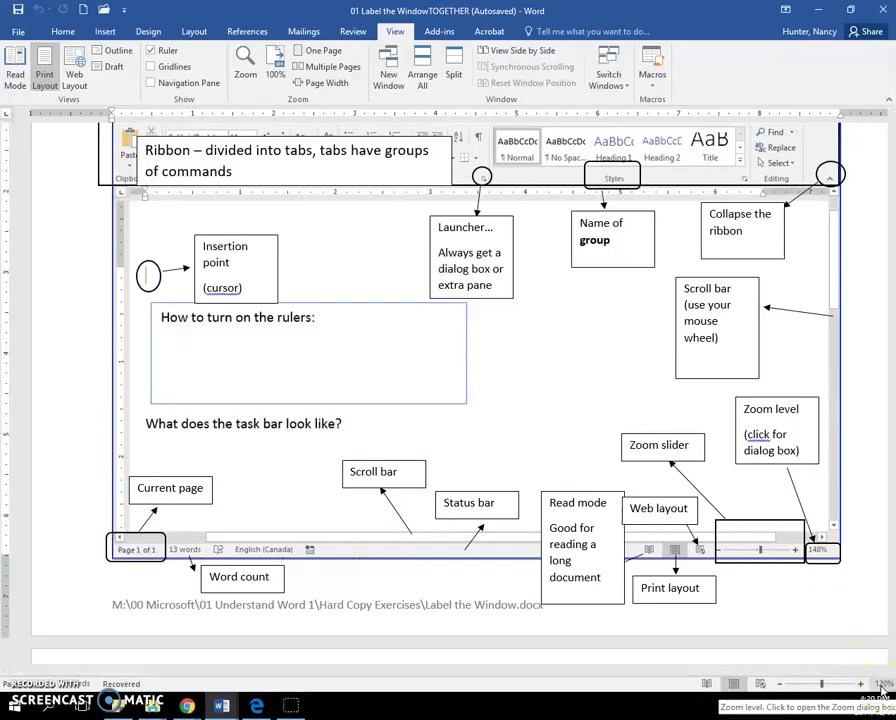
- Set the zoom to Whole page so the full worksheet shows at 90%
left_click(882, 688)
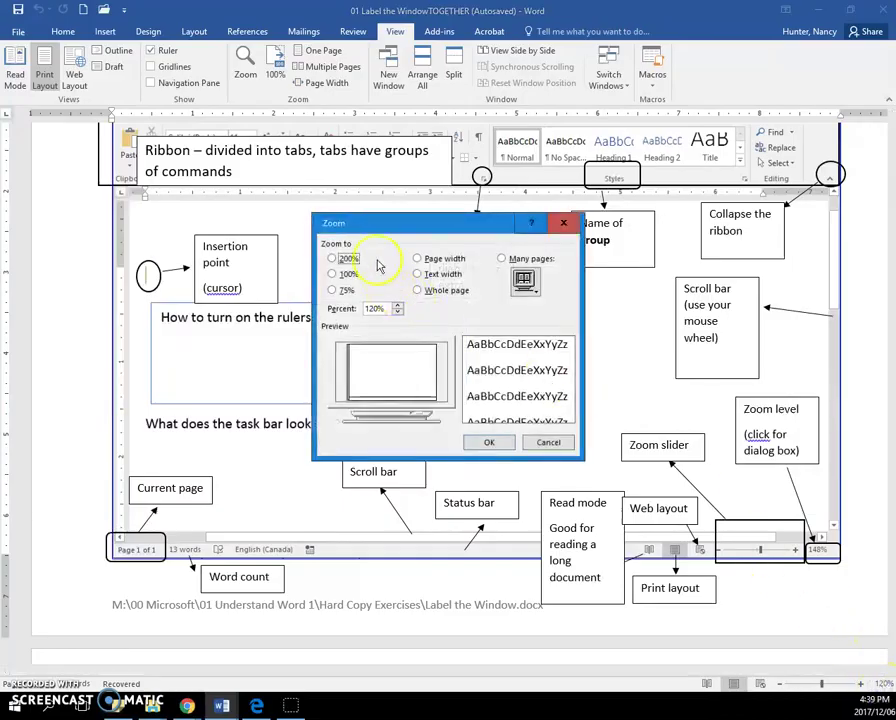
left_click(418, 292)
left_click(484, 449)
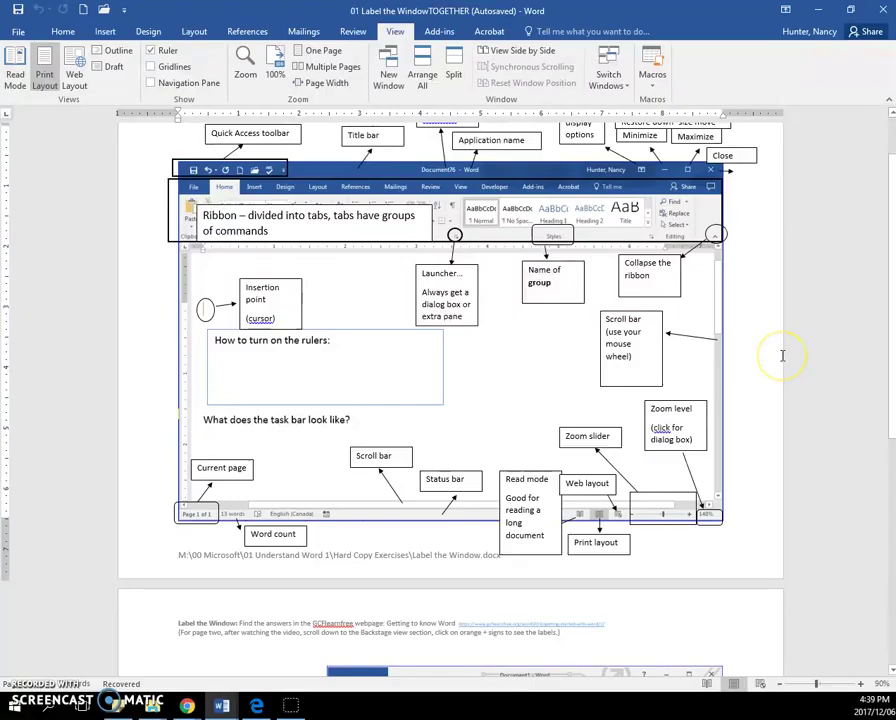
- Reopen the Zoom dialog from the View ribbon and close it without changes
scroll(783, 355, "up", 3)
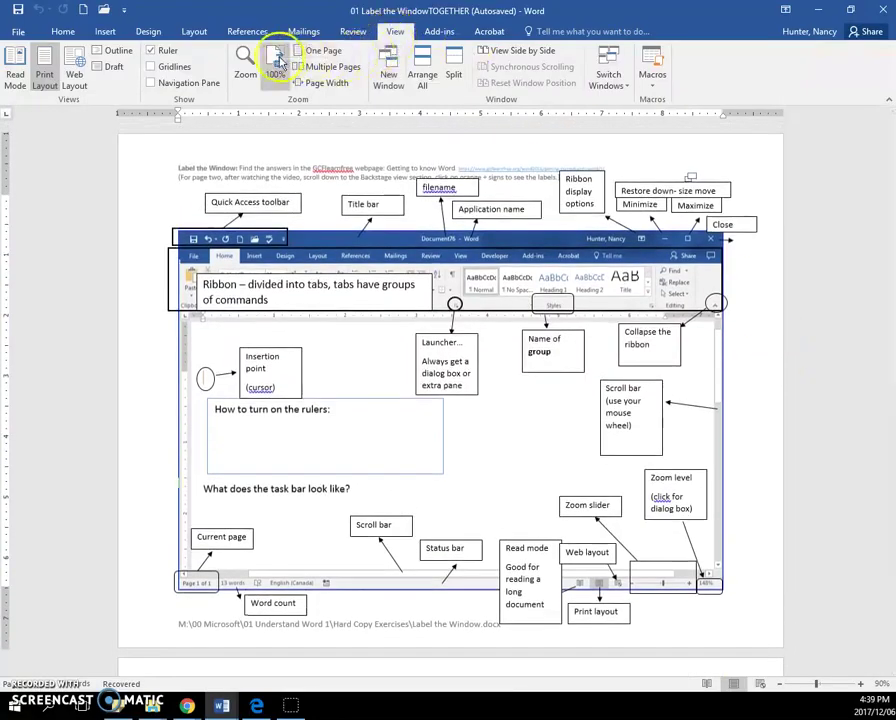
left_click(248, 66)
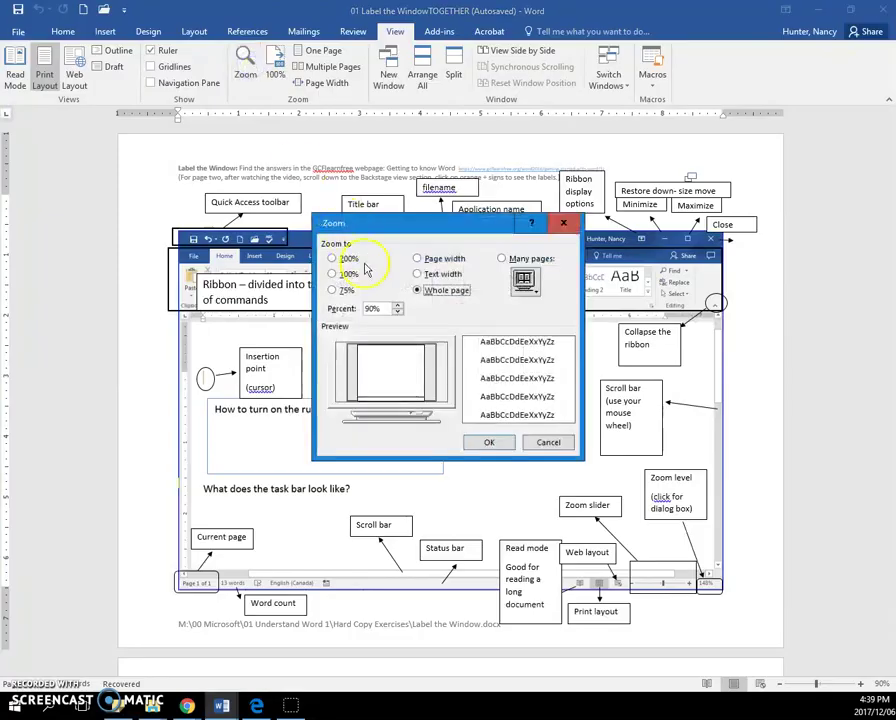
left_click(567, 225)
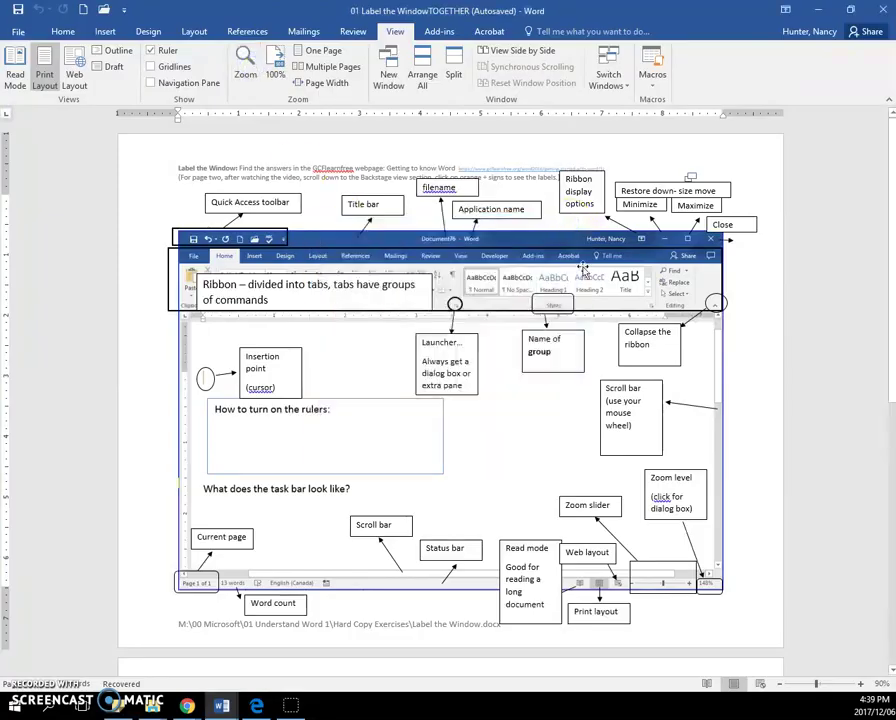
left_click(706, 684)
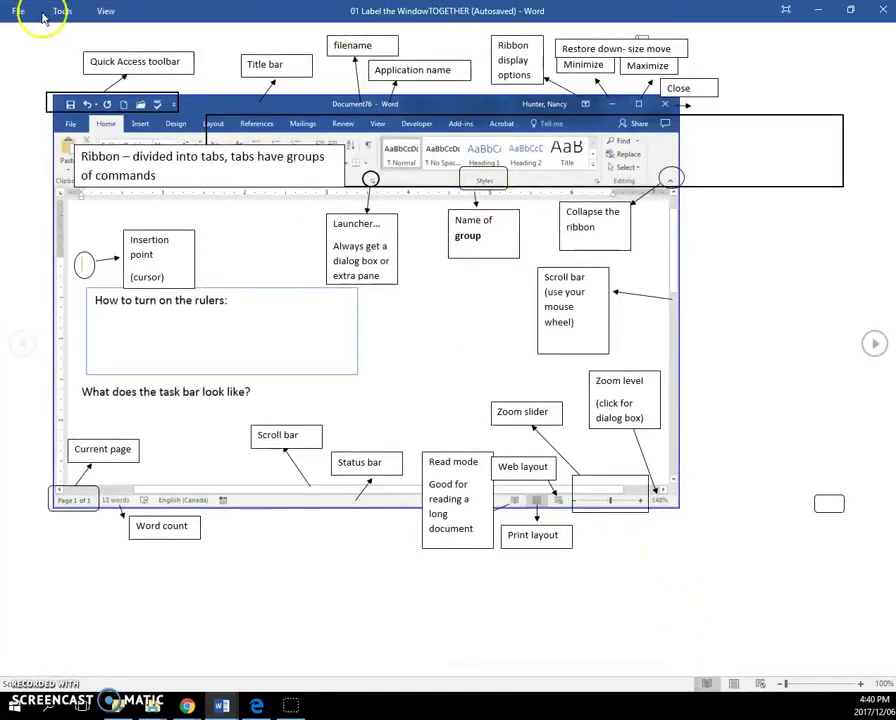
left_click(874, 344)
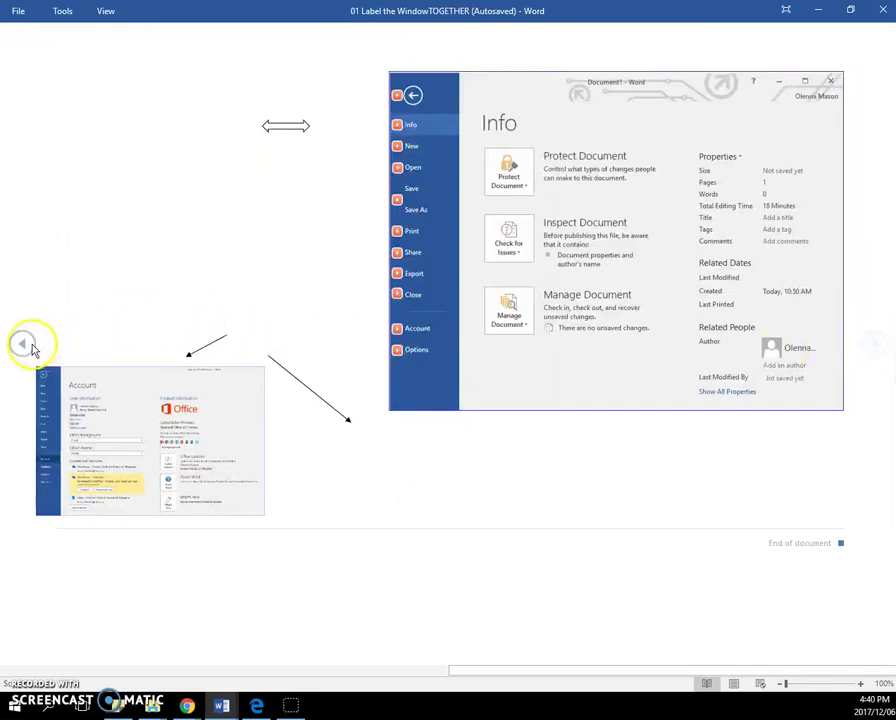
left_click(23, 344)
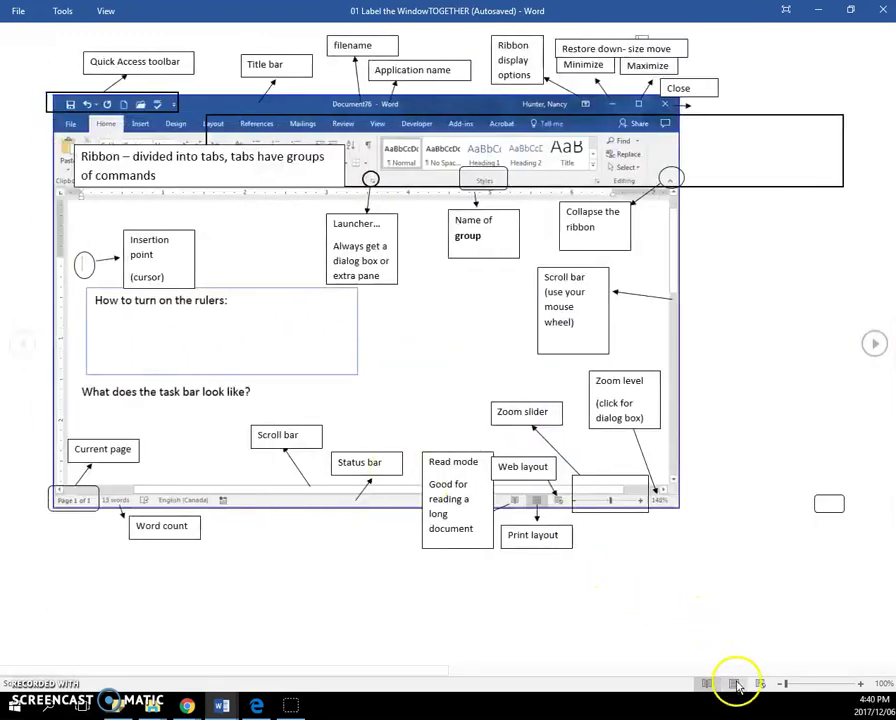
left_click(737, 688)
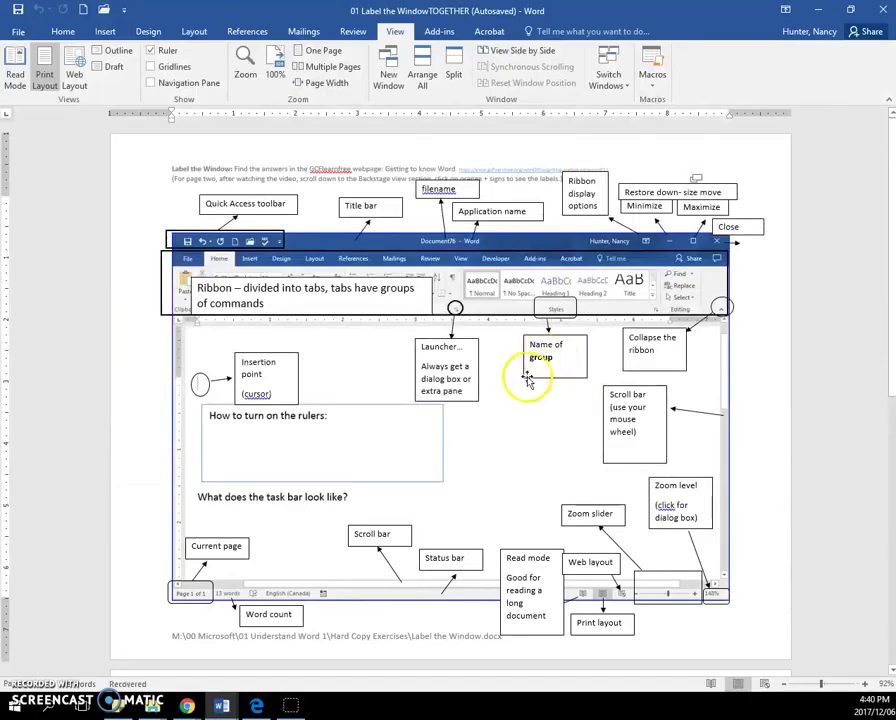